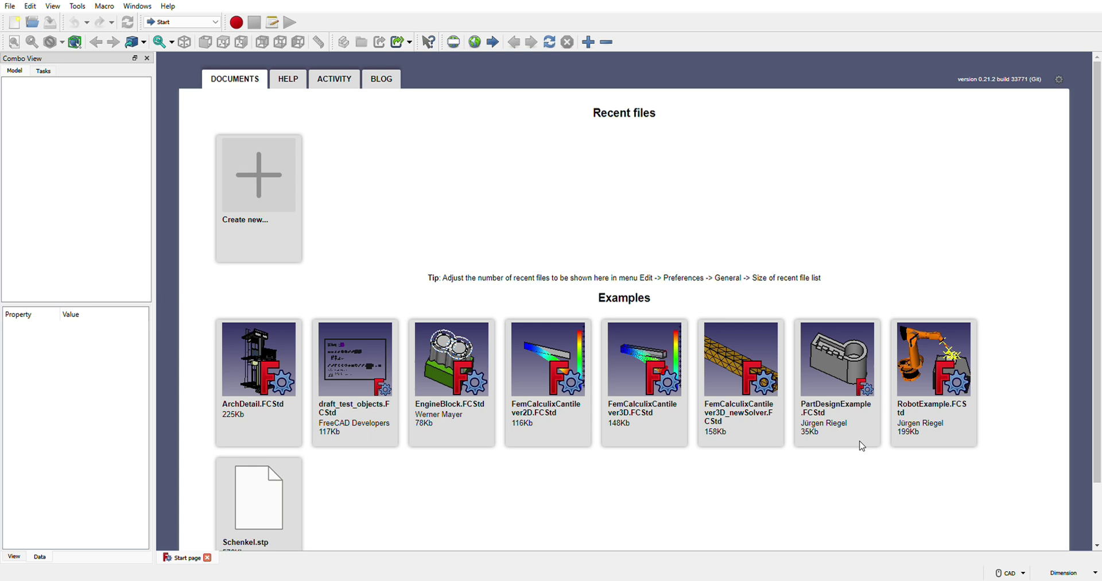
Create a new empty document using 'Create new...' on the Start page.
click(265, 199)
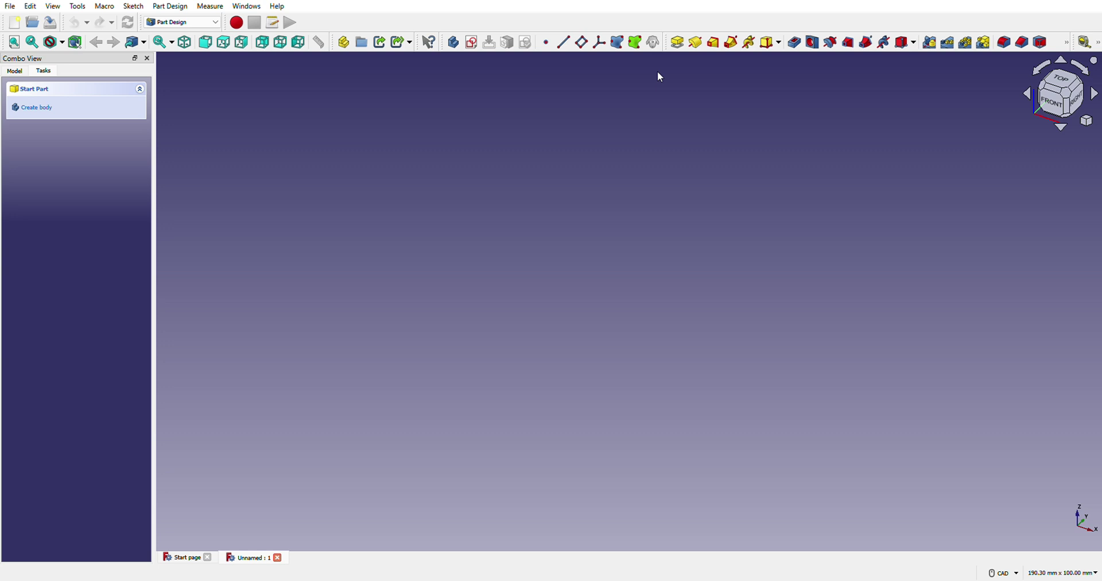
Create a new sketch attached to the XY-plane.
click(471, 42)
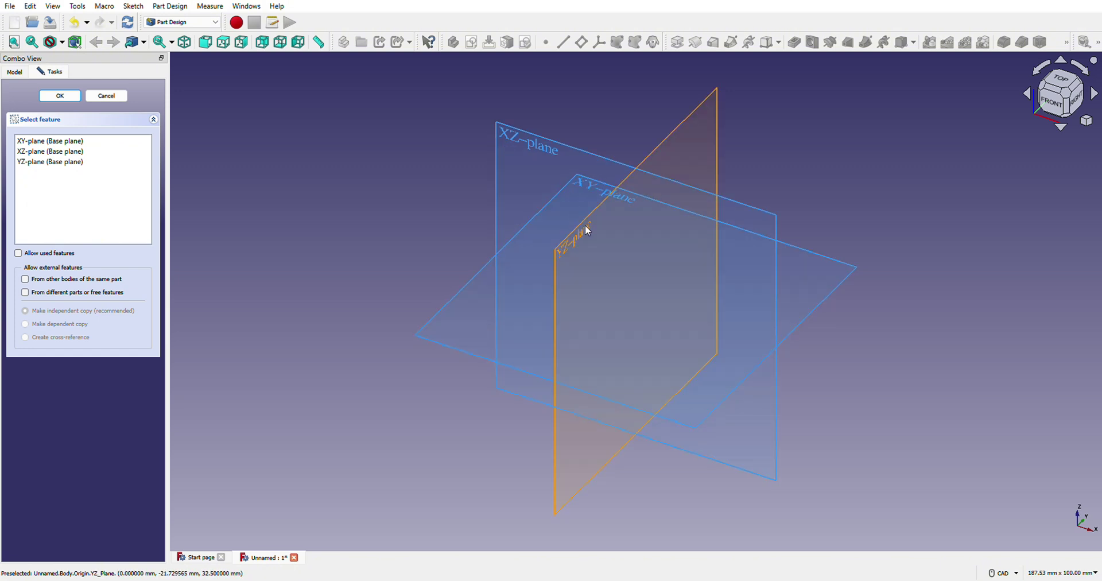
click(567, 181)
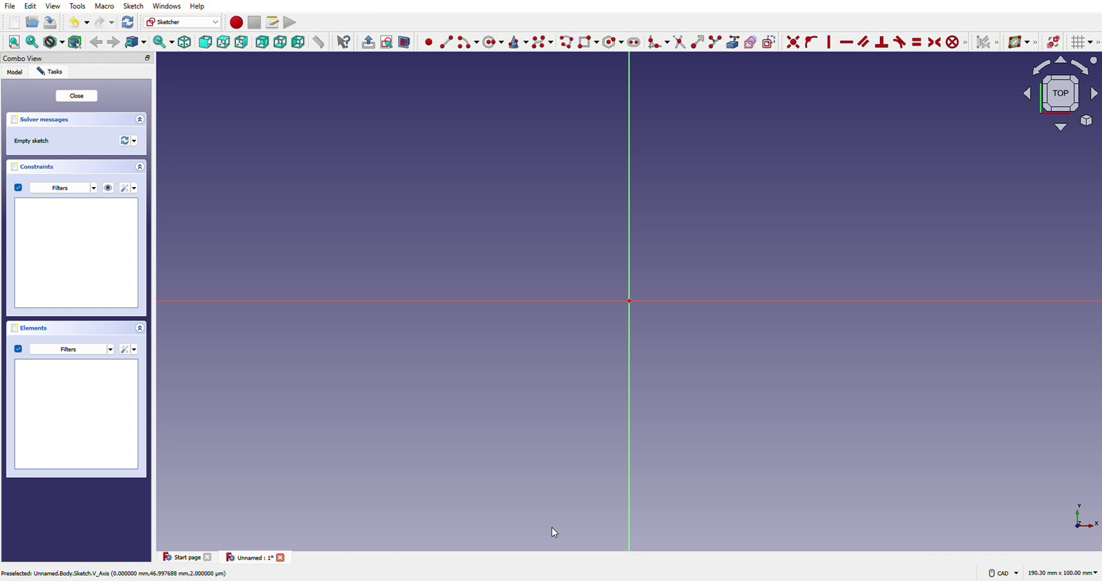
click(446, 43)
click(349, 136)
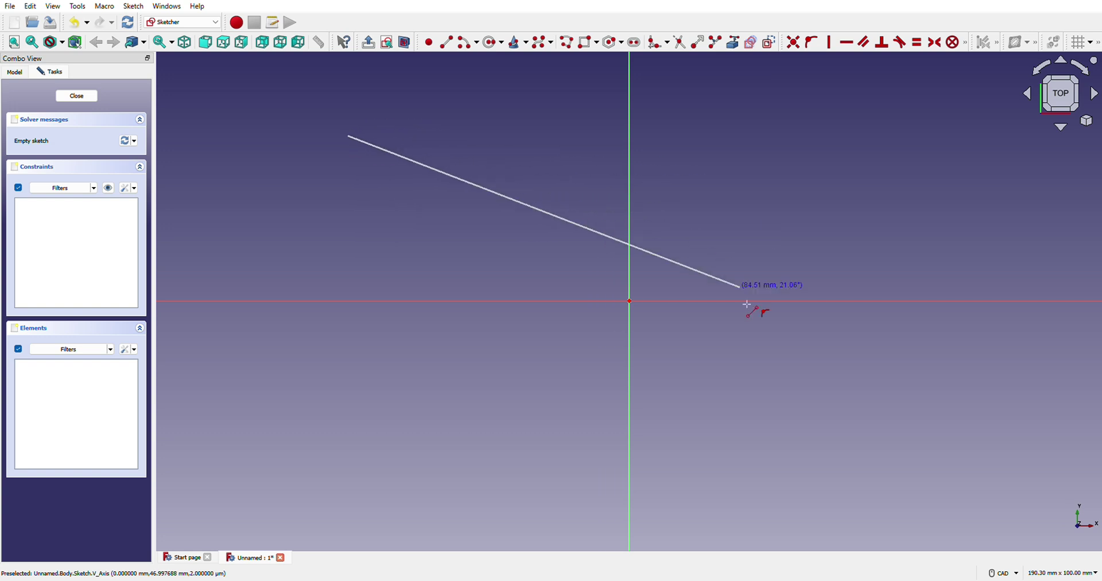
click(732, 399)
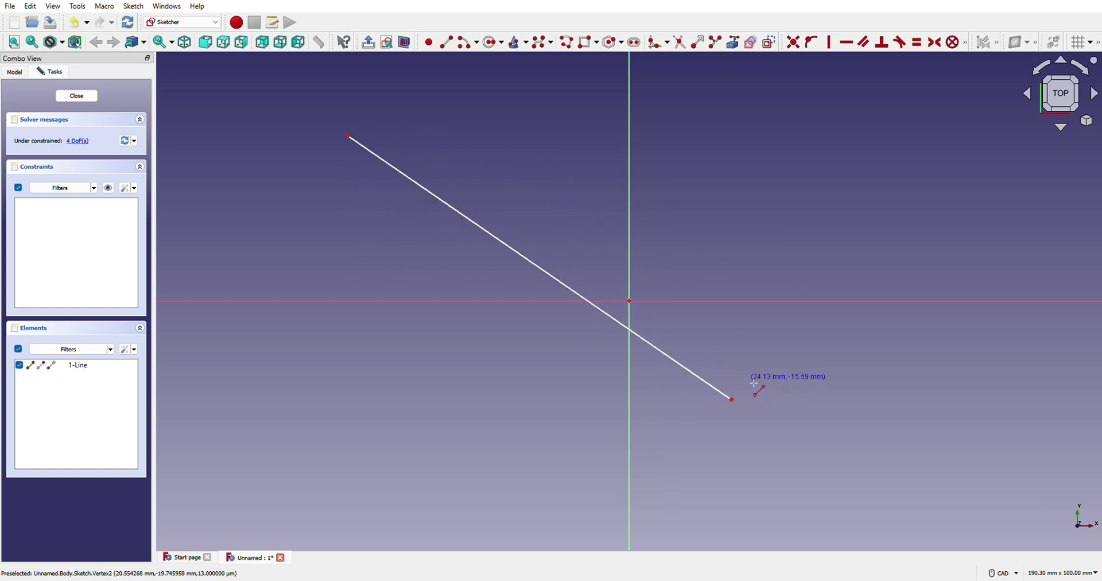
click(718, 124)
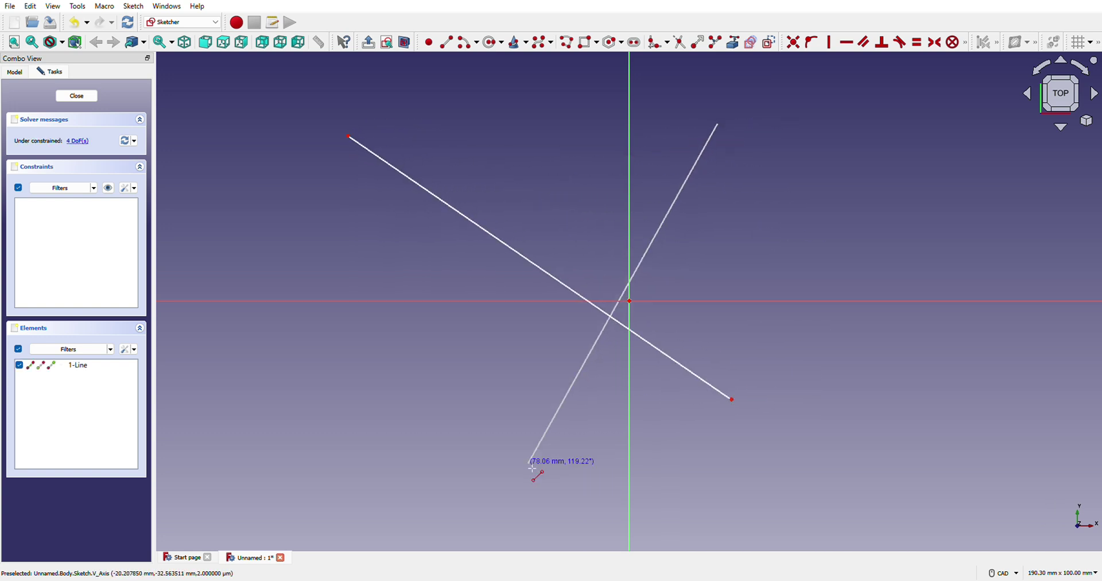
click(472, 374)
click(858, 255)
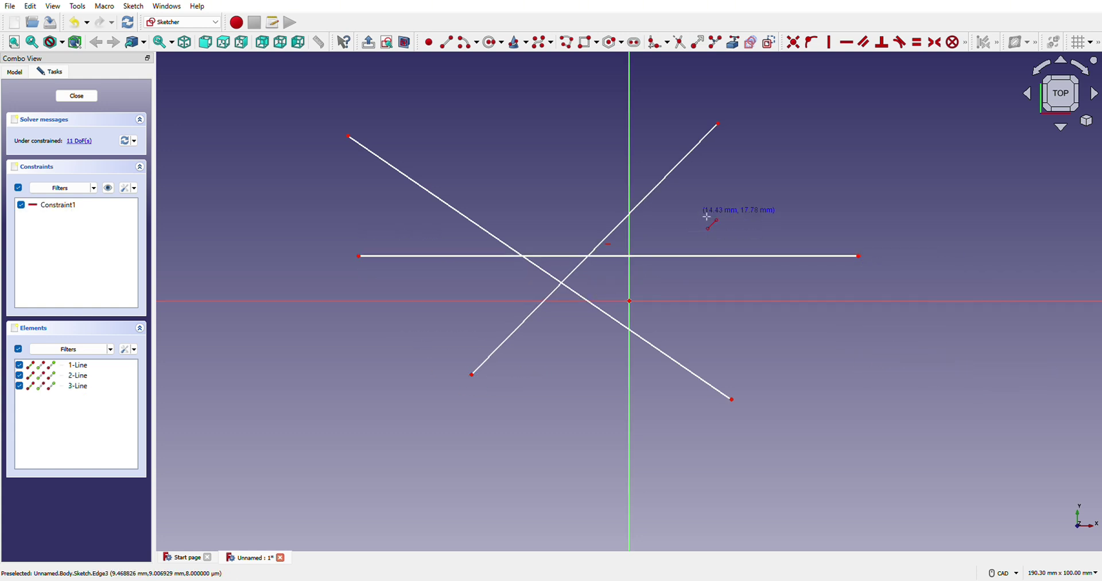
key(ctrl+z)
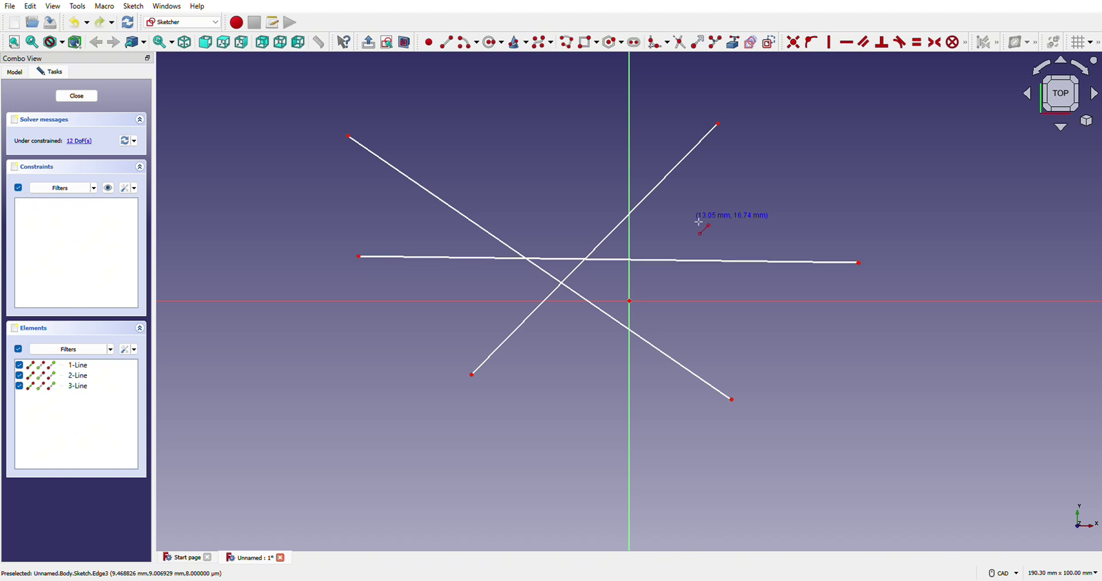
key(ctrl+z)
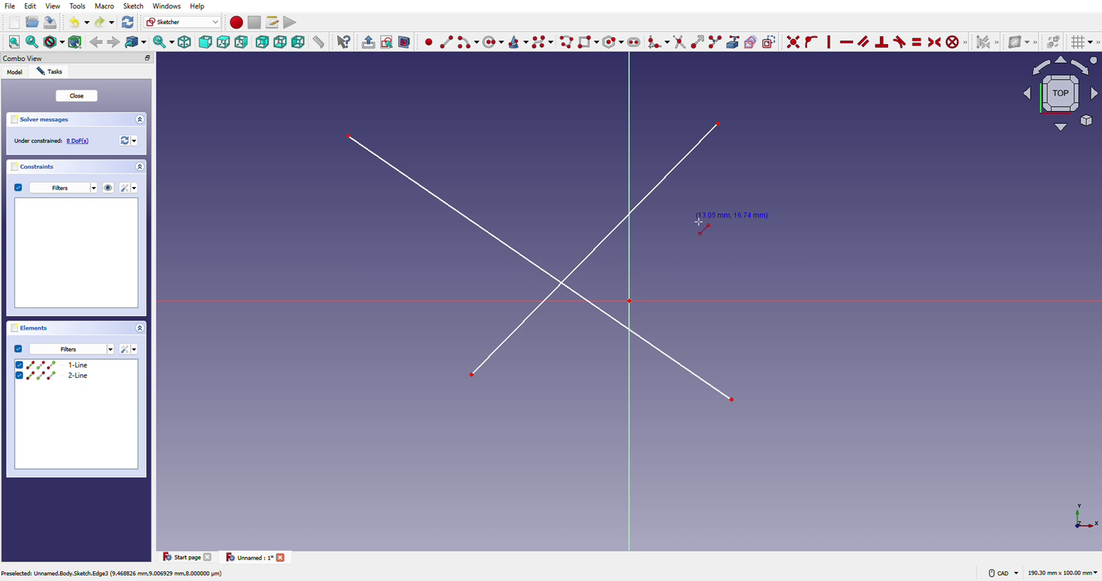
click(571, 172)
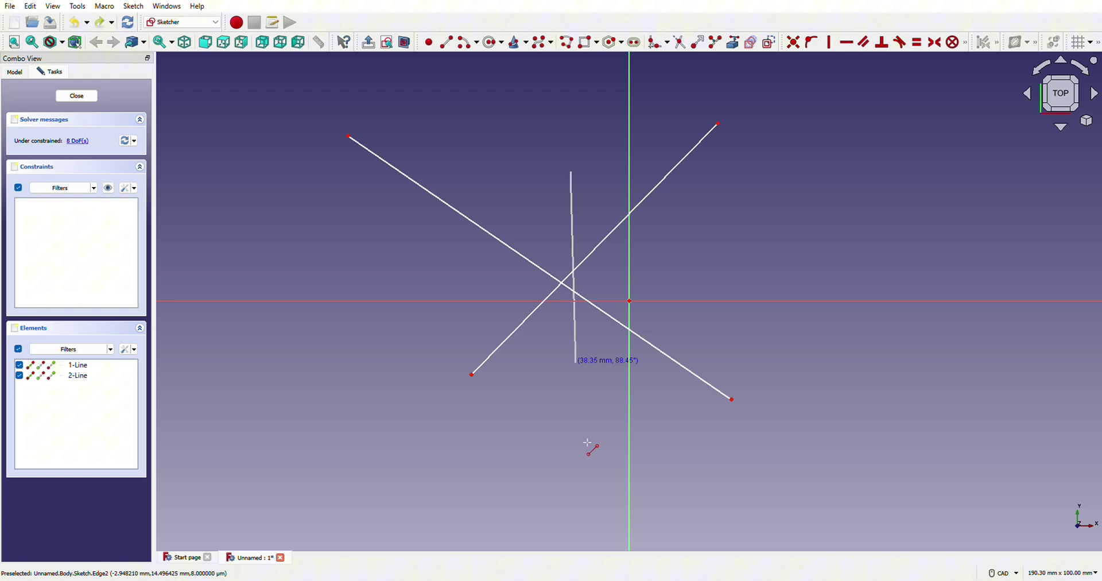
click(593, 462)
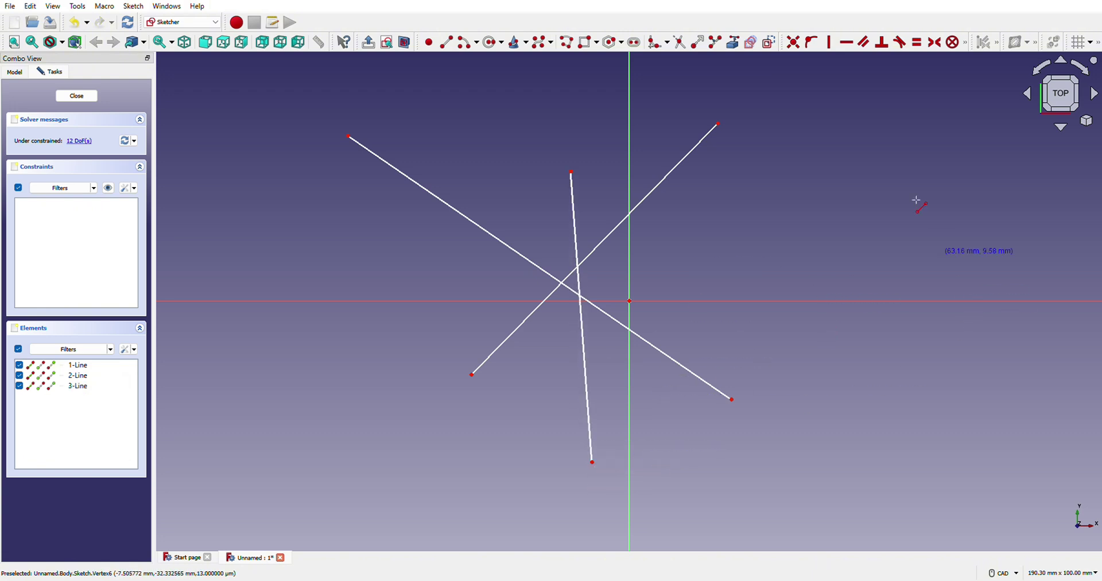
click(679, 42)
click(696, 148)
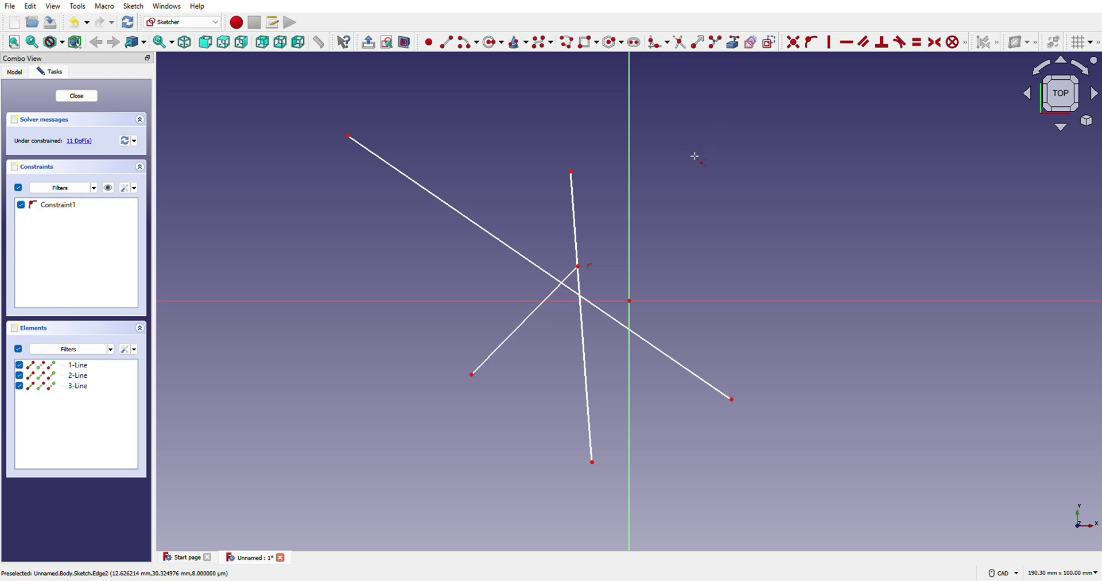
click(571, 274)
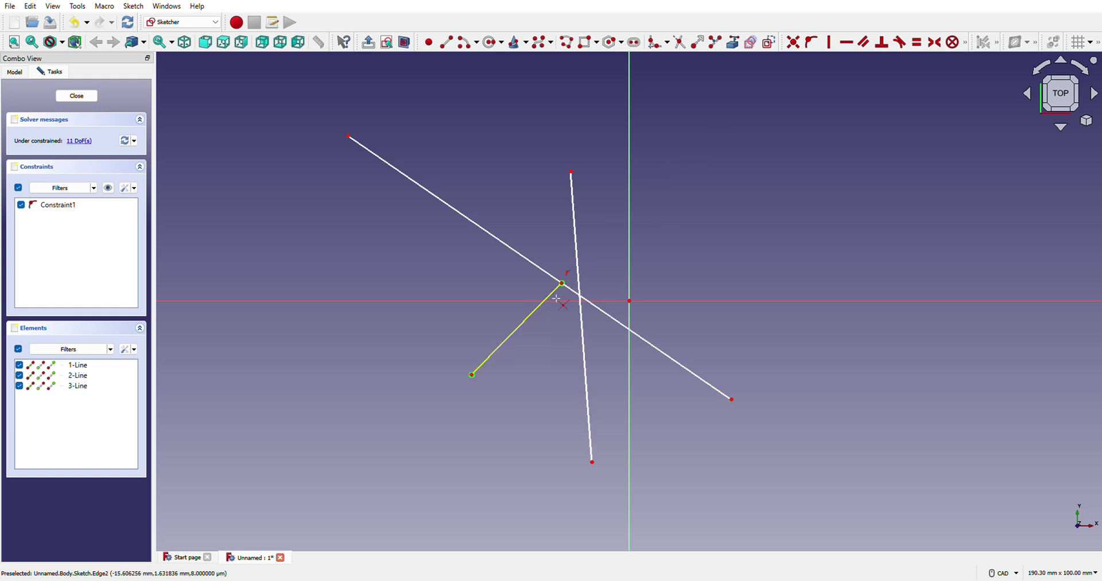
click(556, 298)
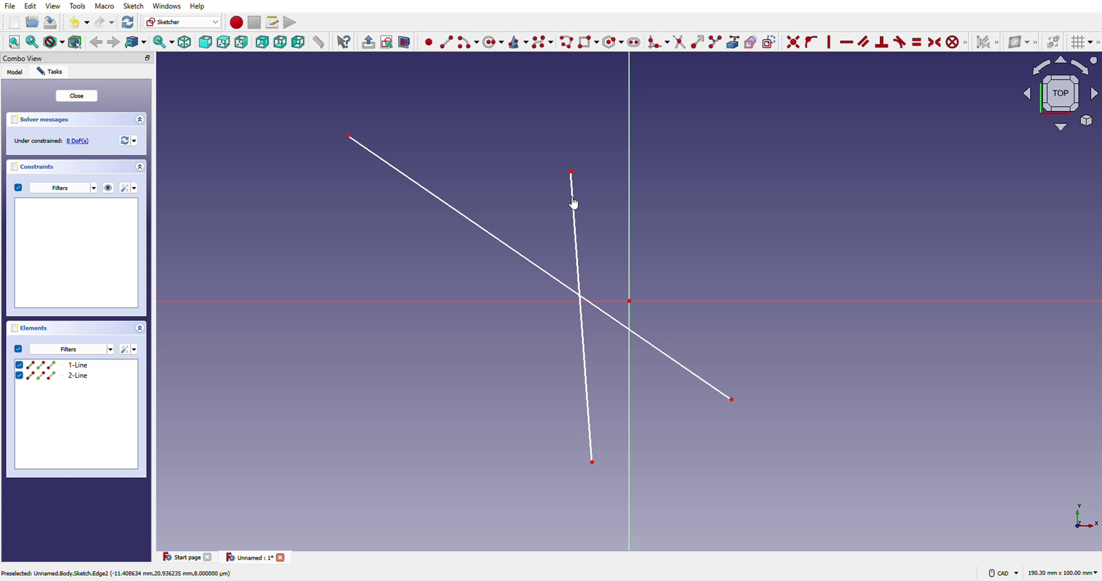
click(713, 46)
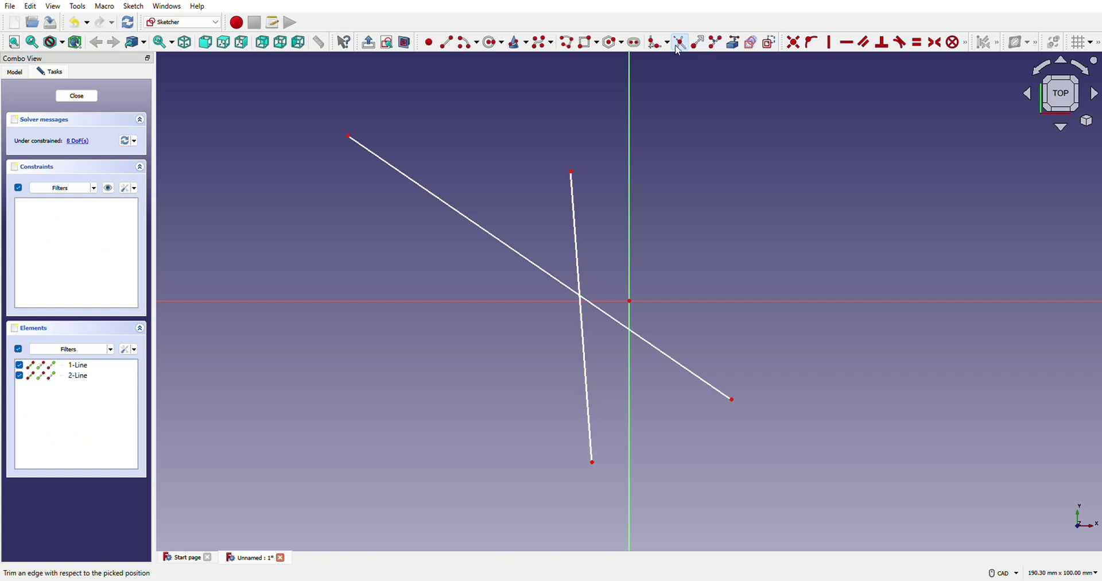
click(581, 213)
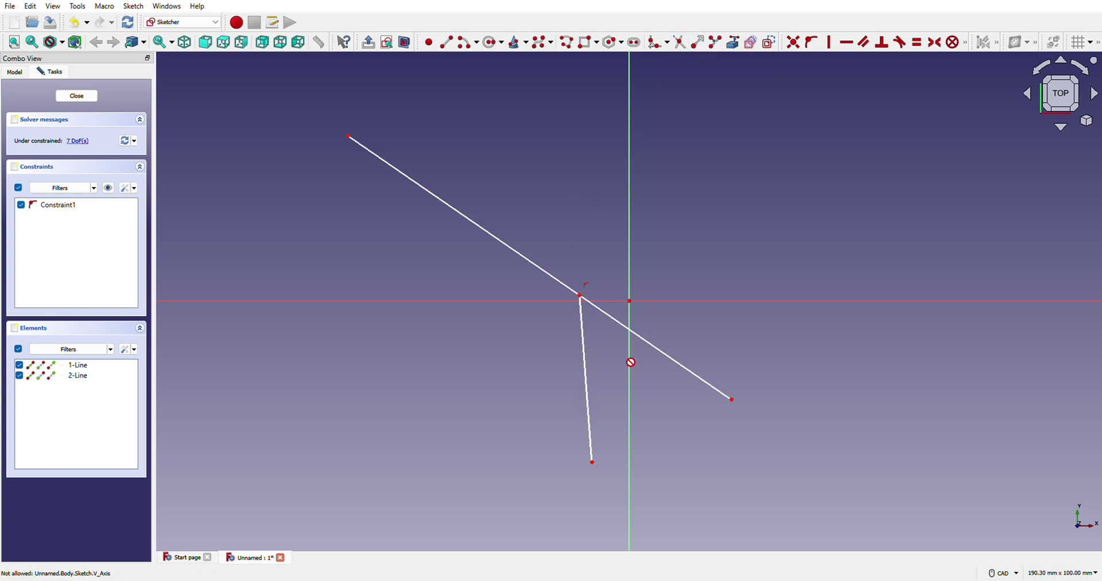
click(591, 332)
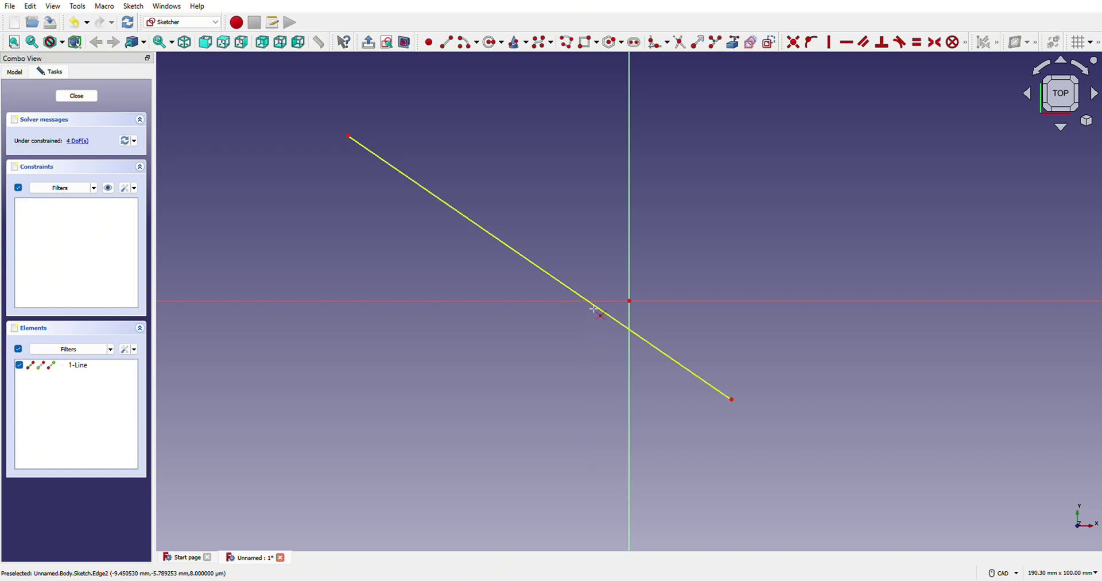
click(597, 308)
right_click(630, 227)
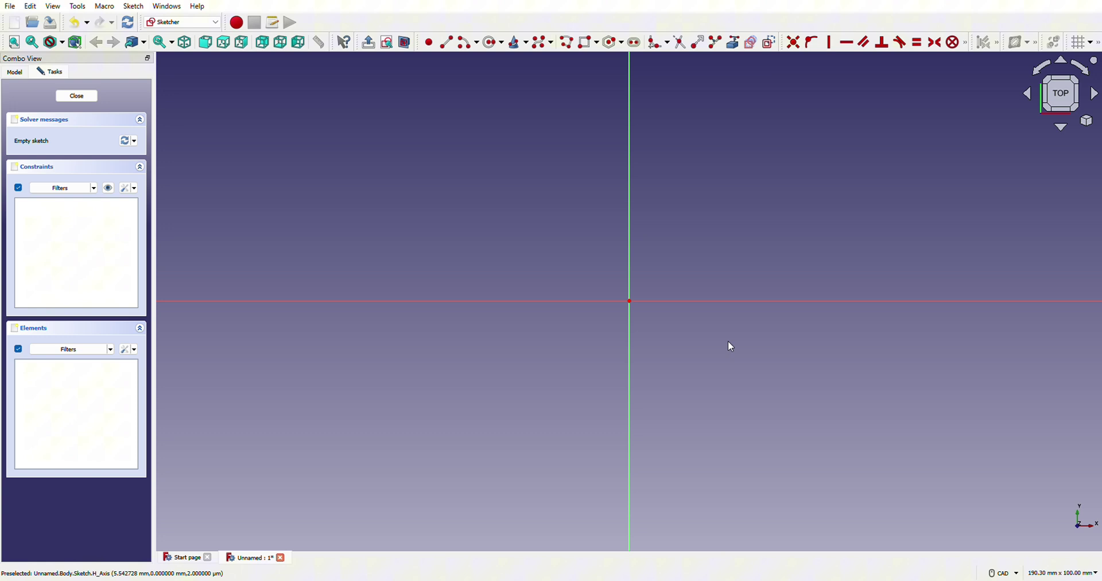
Draw a centre-point arc at the origin from the horizontal to the vertical axis, undoing its endpoint constraint.
click(454, 44)
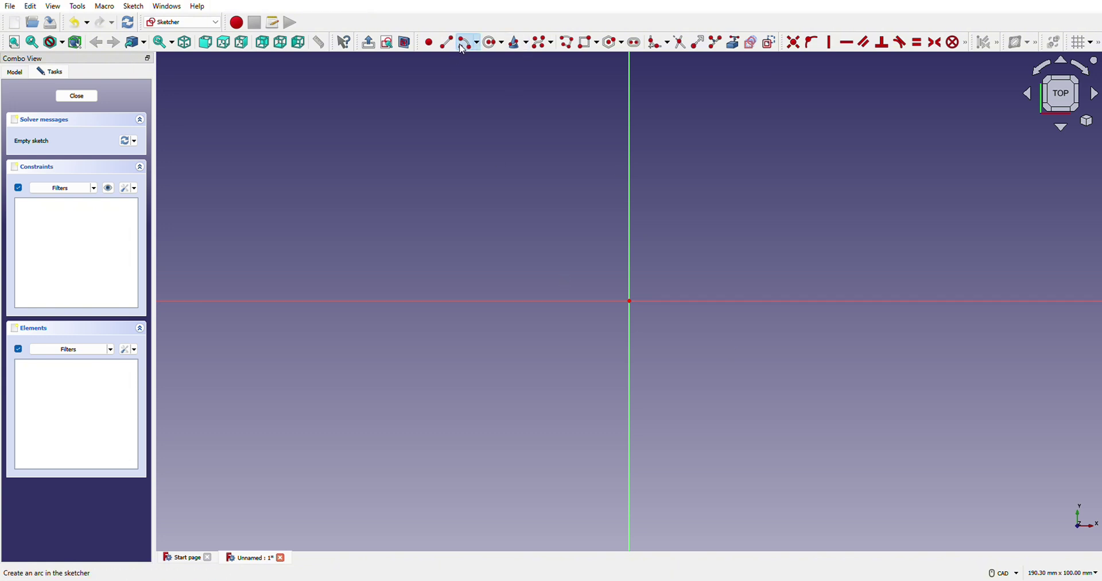
click(635, 302)
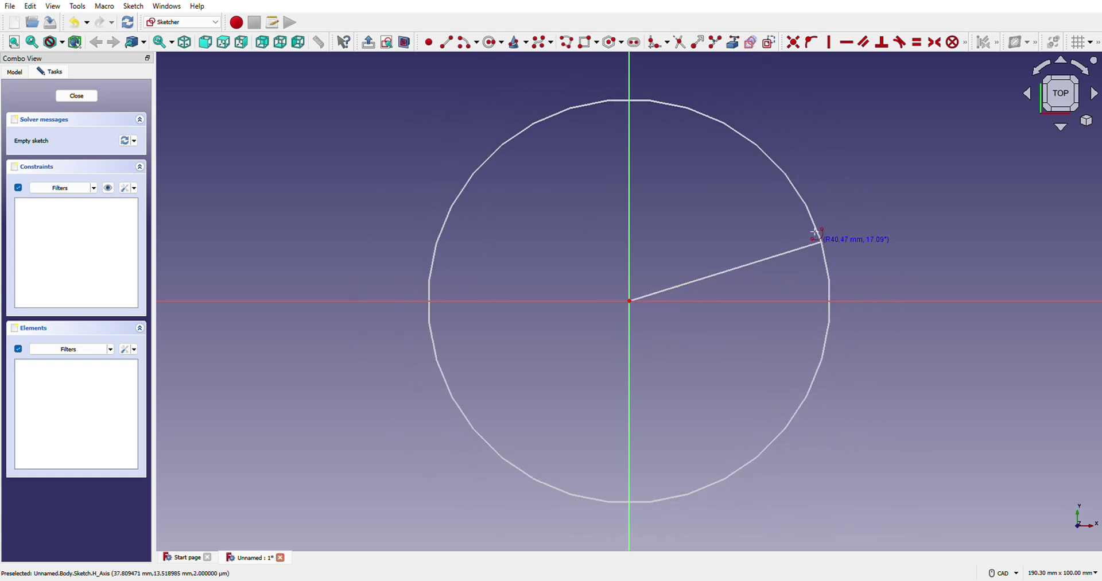
click(805, 308)
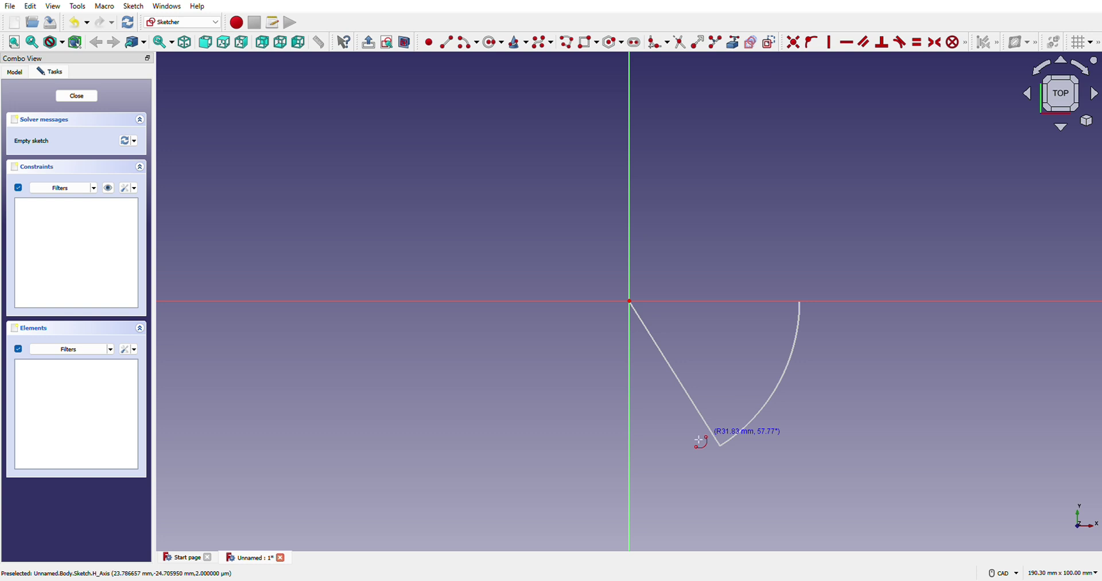
click(630, 442)
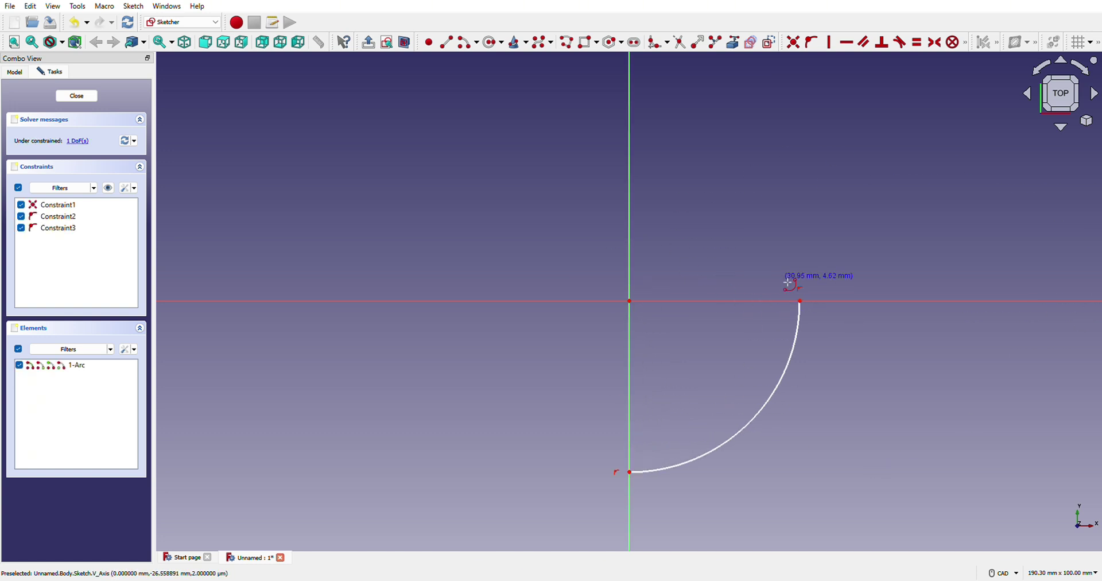
key(ctrl+z)
key(ctrl+z)
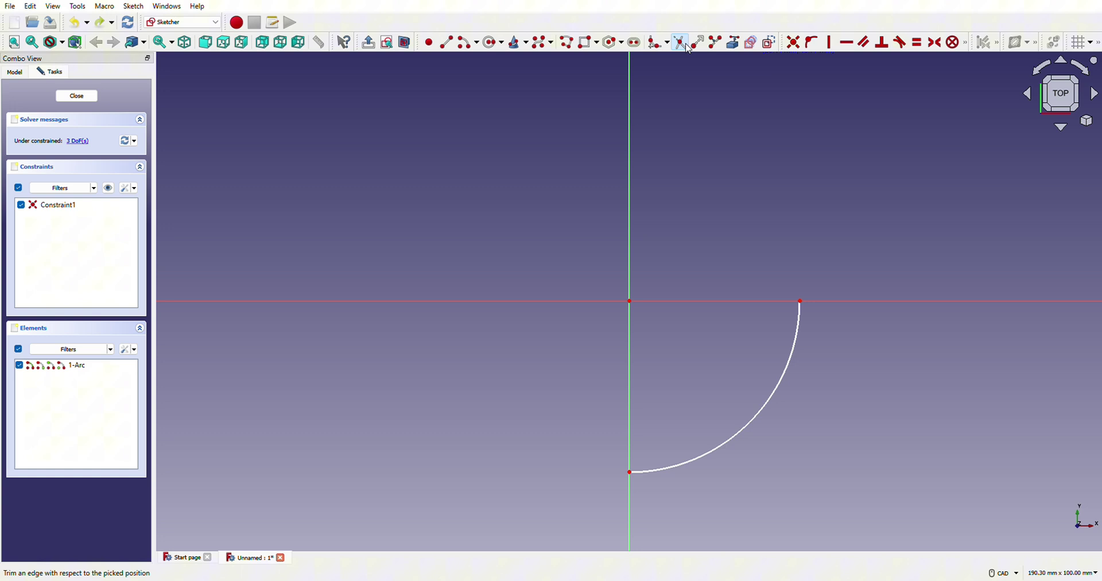
Undo the arc and draw a rectangle spanning across the origin.
key(ctrl+z)
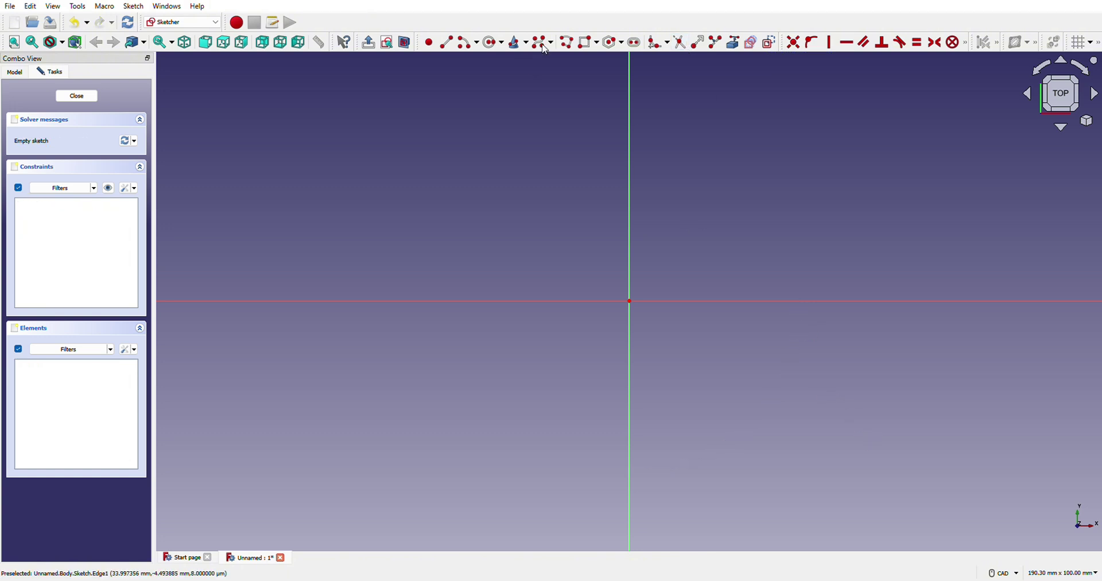
click(588, 42)
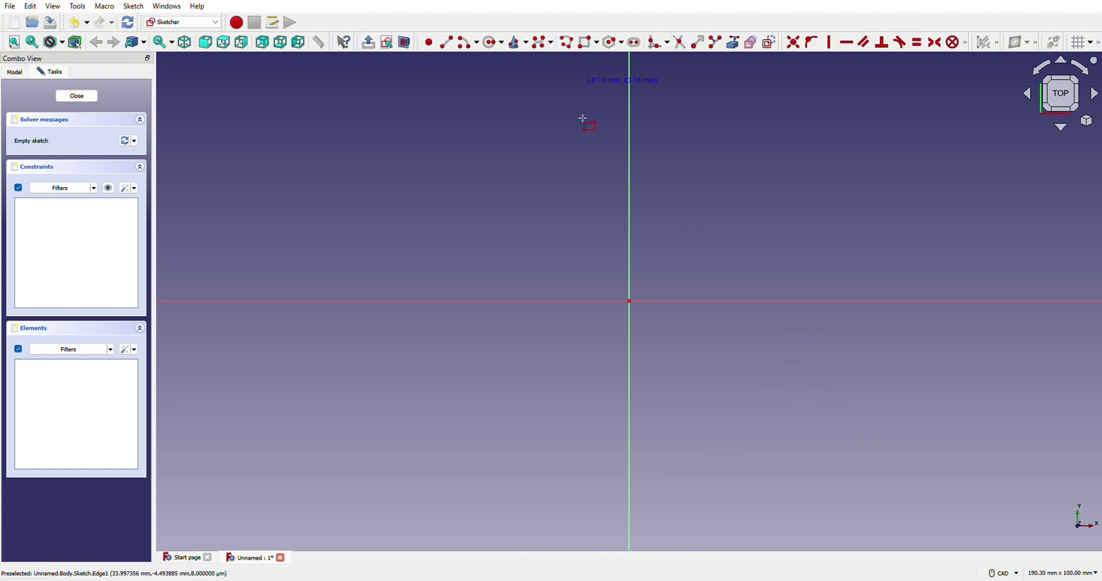
click(511, 221)
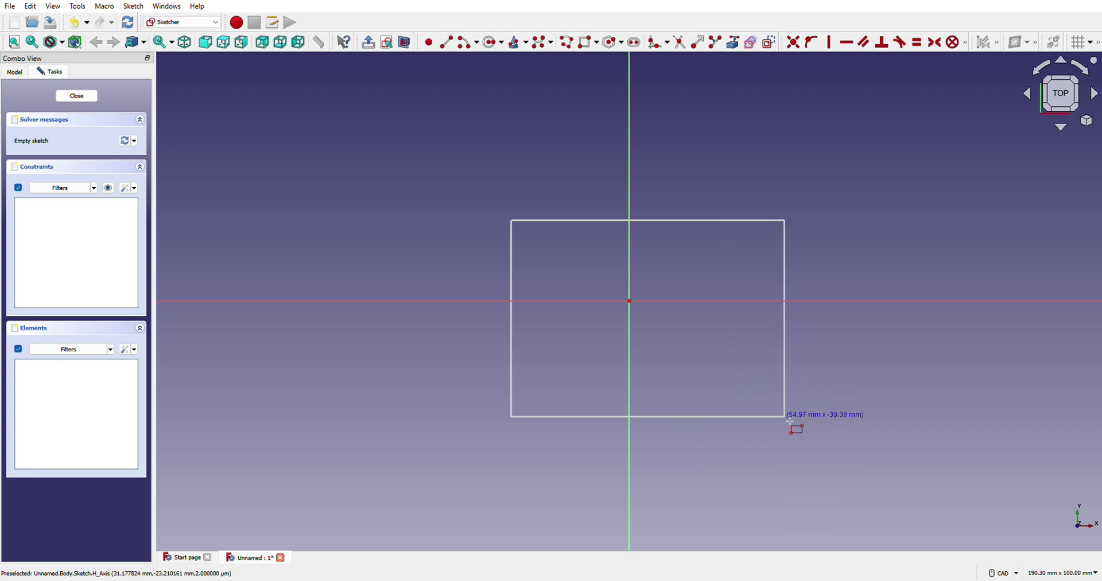
click(763, 432)
Draw a small centred rectangle and a rounded rectangle, then undo them all.
click(589, 42)
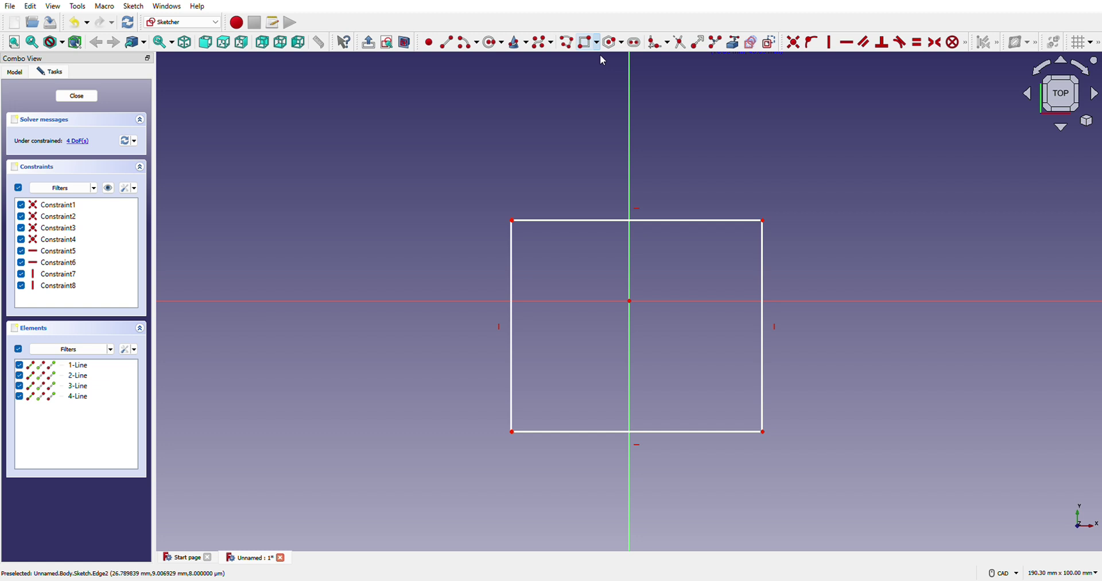
click(403, 55)
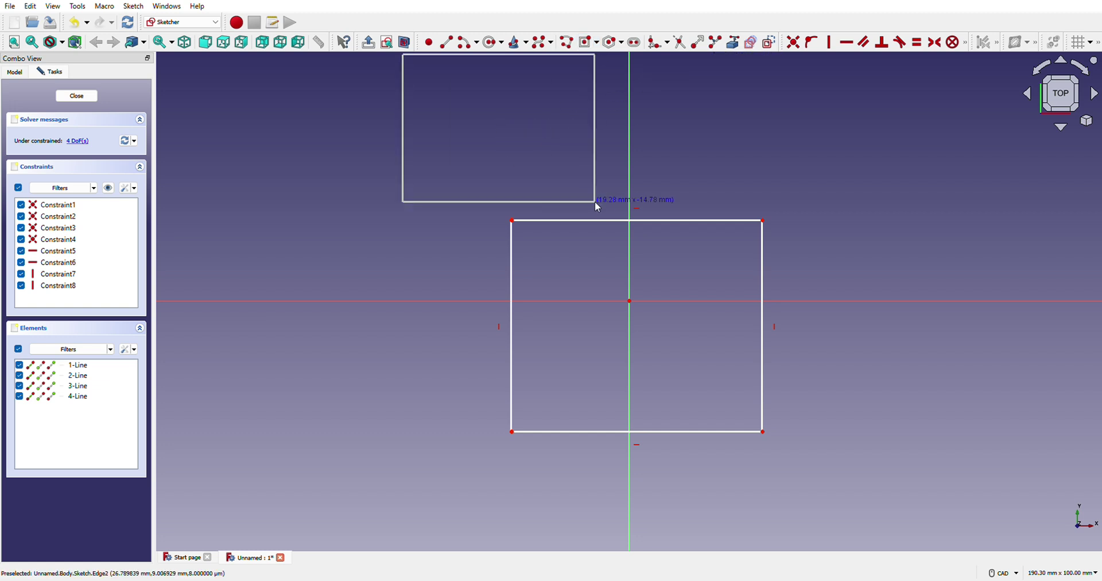
click(538, 157)
click(598, 43)
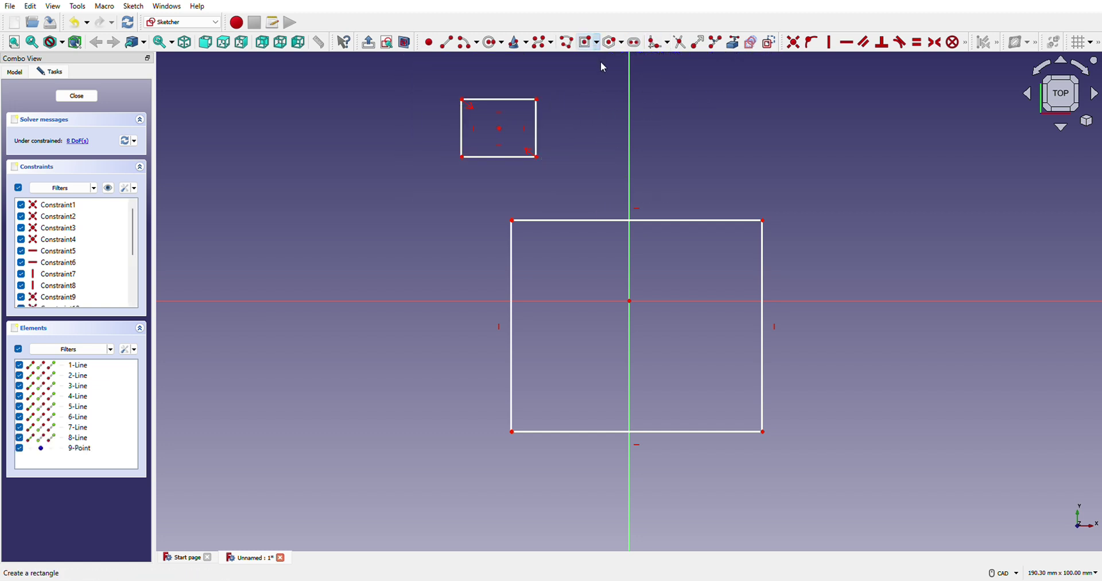
click(605, 85)
click(687, 121)
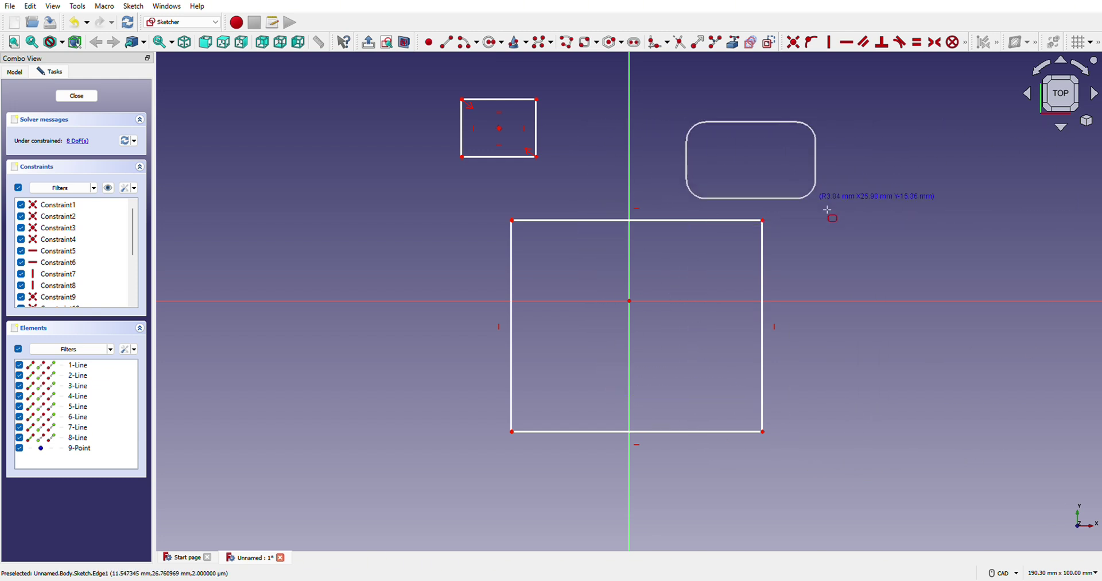
click(802, 478)
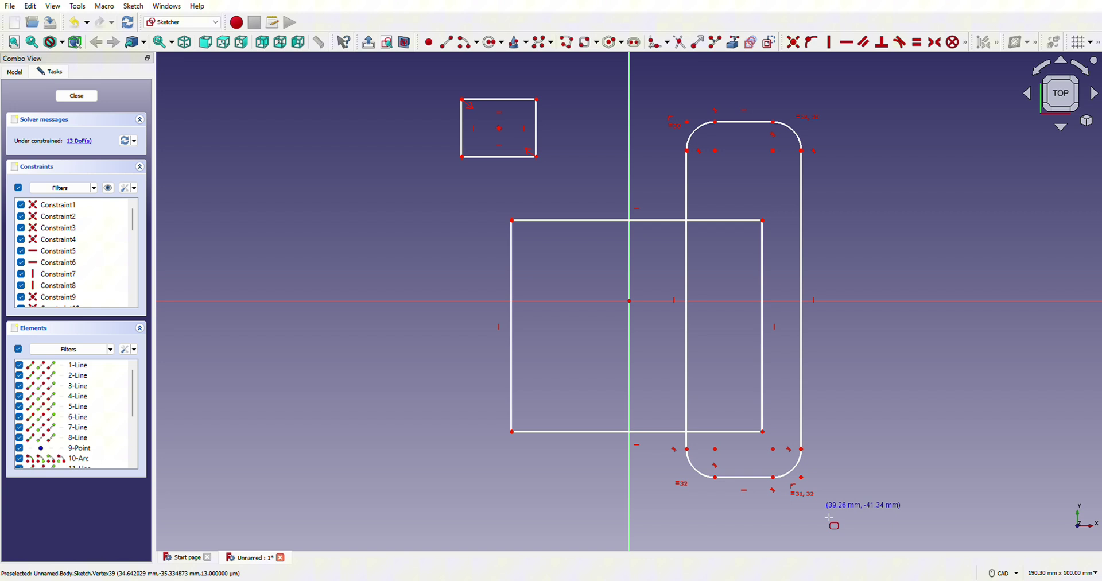
key(ctrl+z)
key(ctrl+z)
key(ctrl+z)
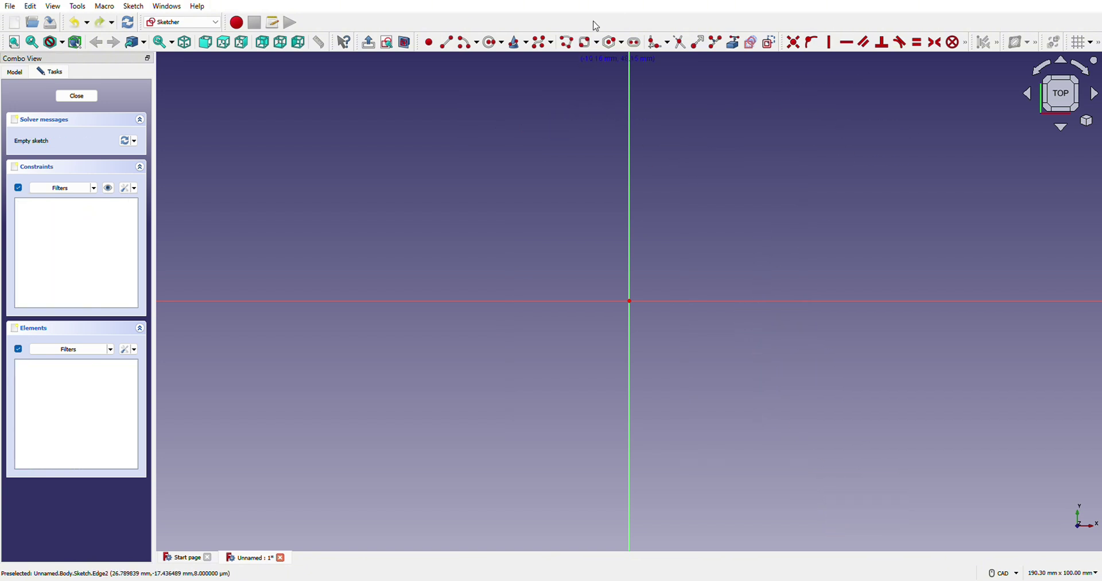
Draw a square around the origin, then fillet its top-right, top-left, bottom-left and bottom-right corners.
click(495, 191)
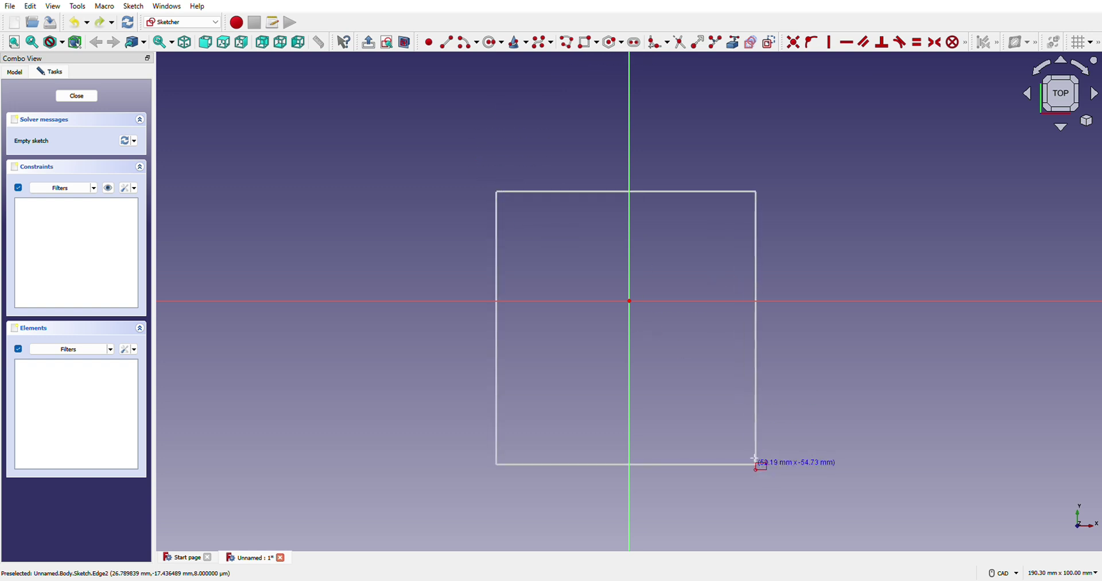
click(755, 457)
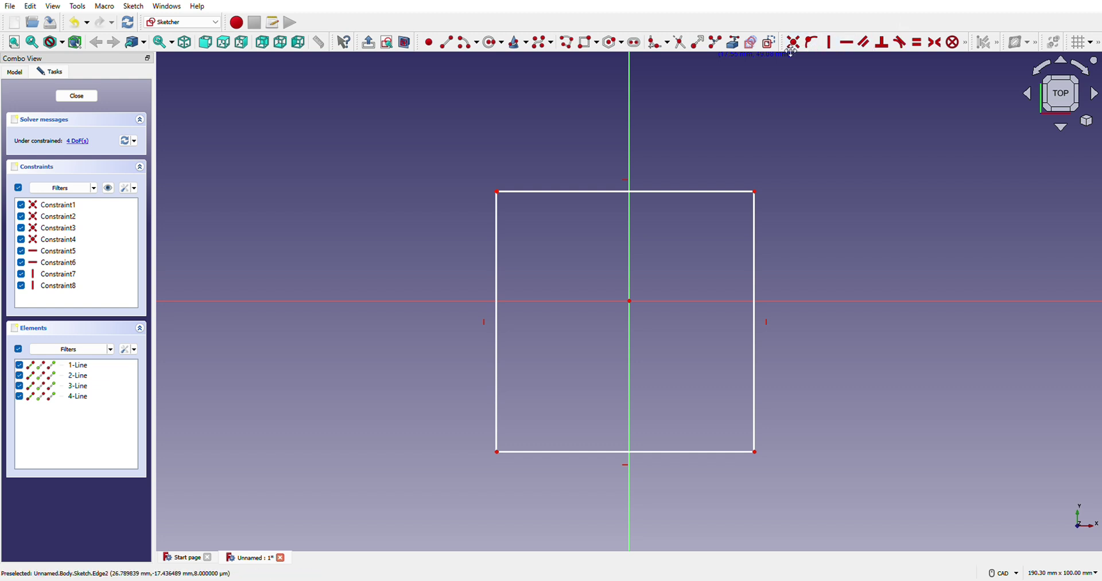
click(660, 43)
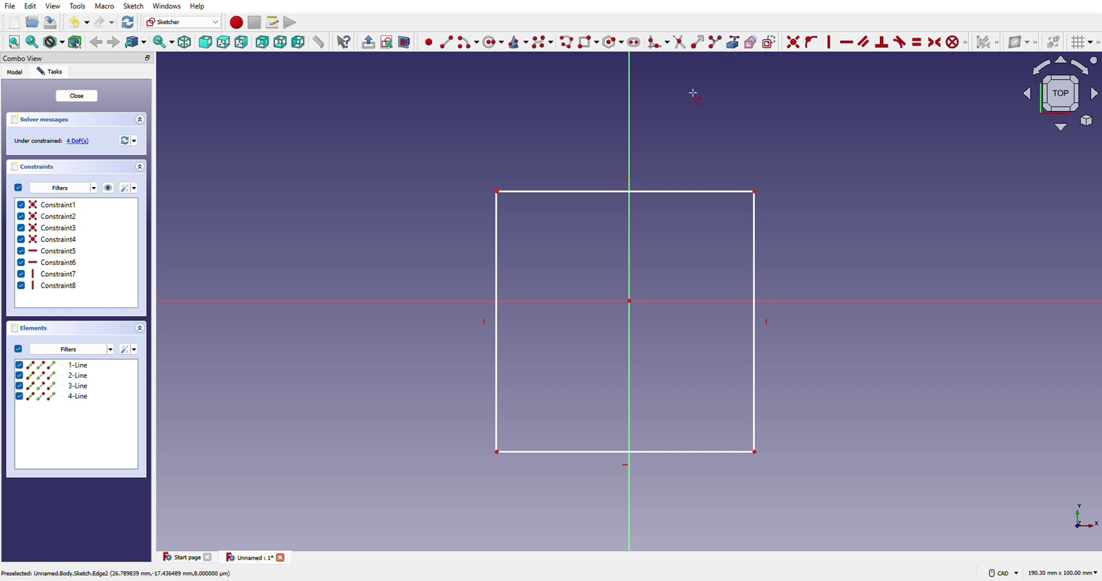
click(759, 193)
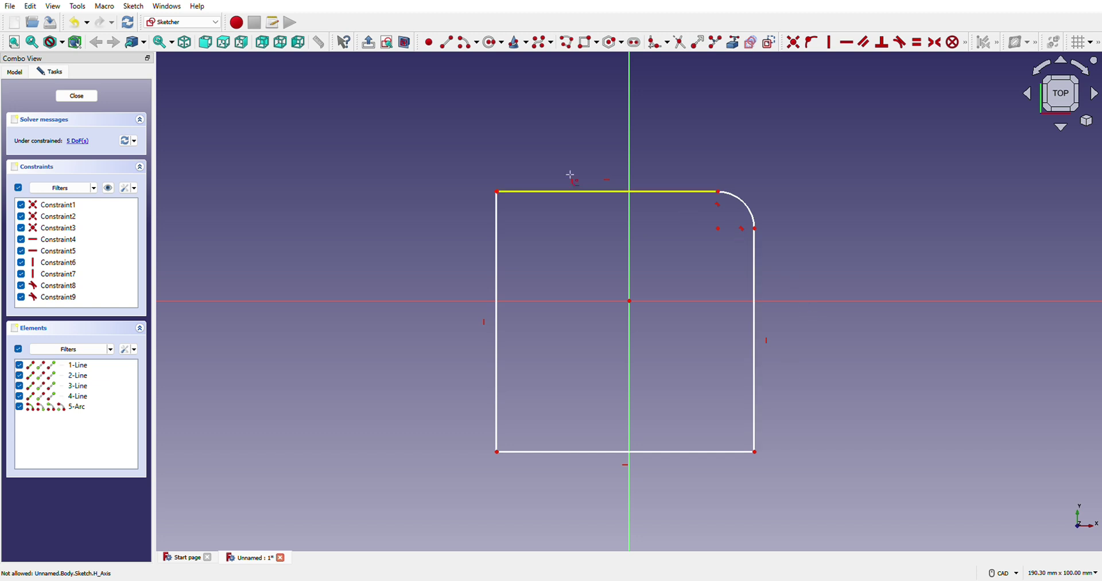
click(499, 195)
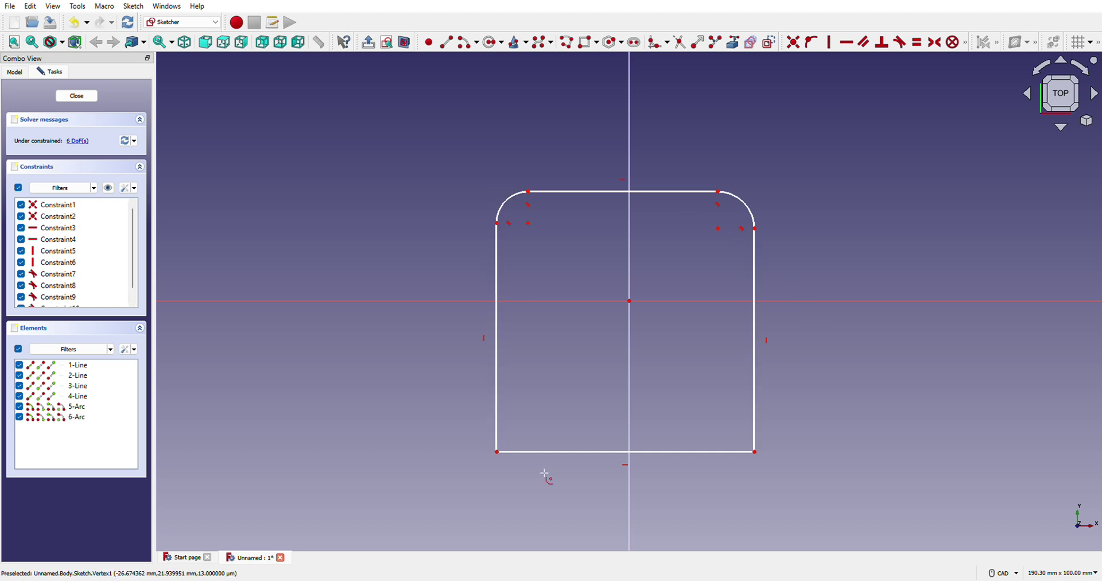
click(499, 454)
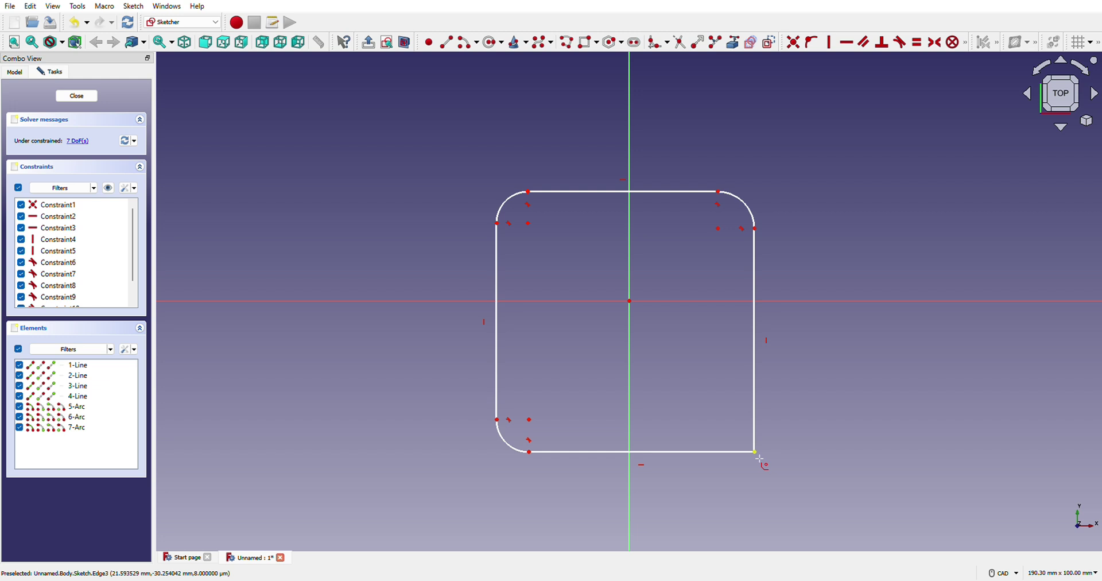
click(756, 452)
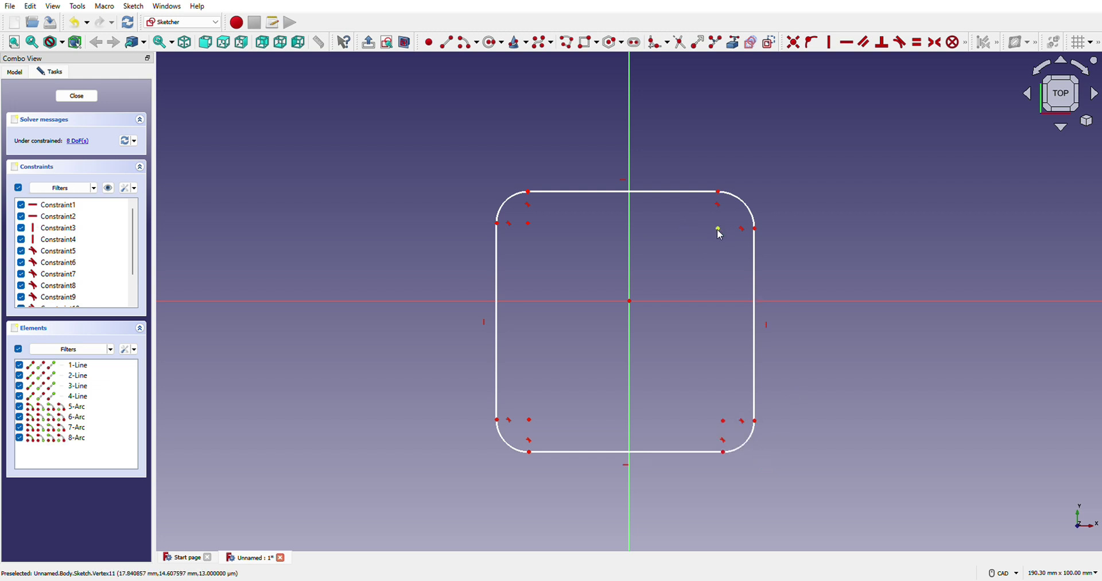
Drag fillets to enlarge the top-right, lower-right and lower-left rounded corners, dismissing solver errors.
mouse_move(717, 229)
mouse_down()
mouse_move(627, 339)
mouse_move(386, 507)
mouse_move(553, 418)
mouse_move(531, 445)
mouse_move(563, 389)
mouse_up()
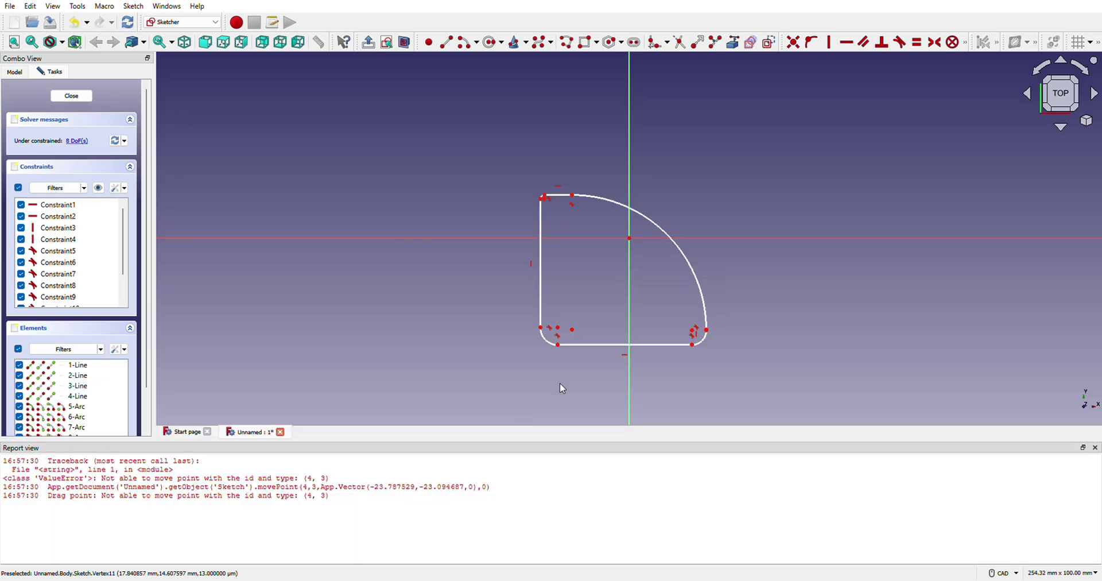
click(1094, 448)
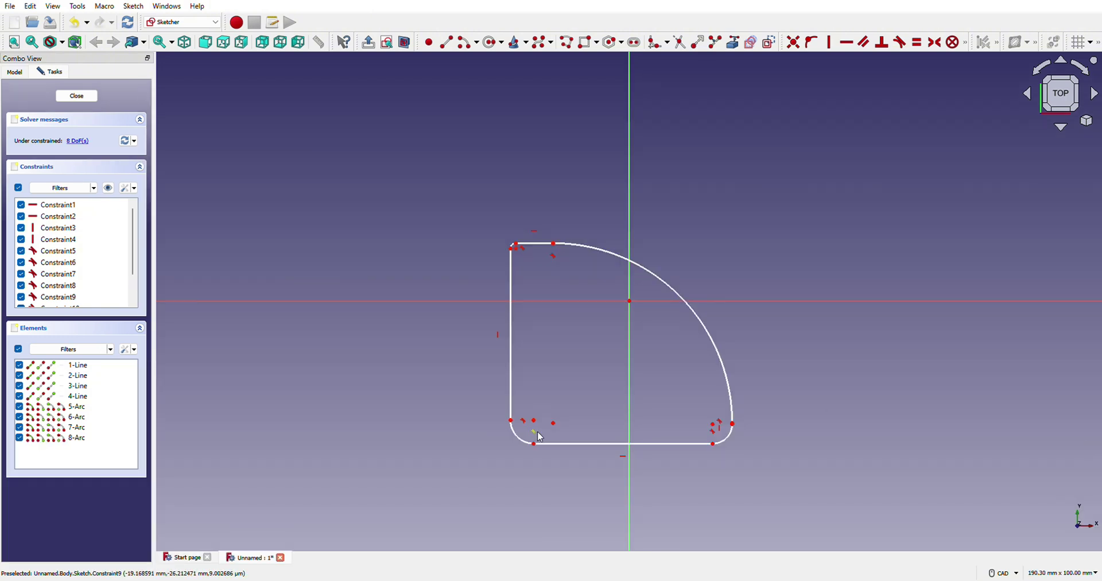
mouse_move(537, 435)
mouse_down()
mouse_move(660, 312)
mouse_move(634, 327)
mouse_move(646, 368)
mouse_up()
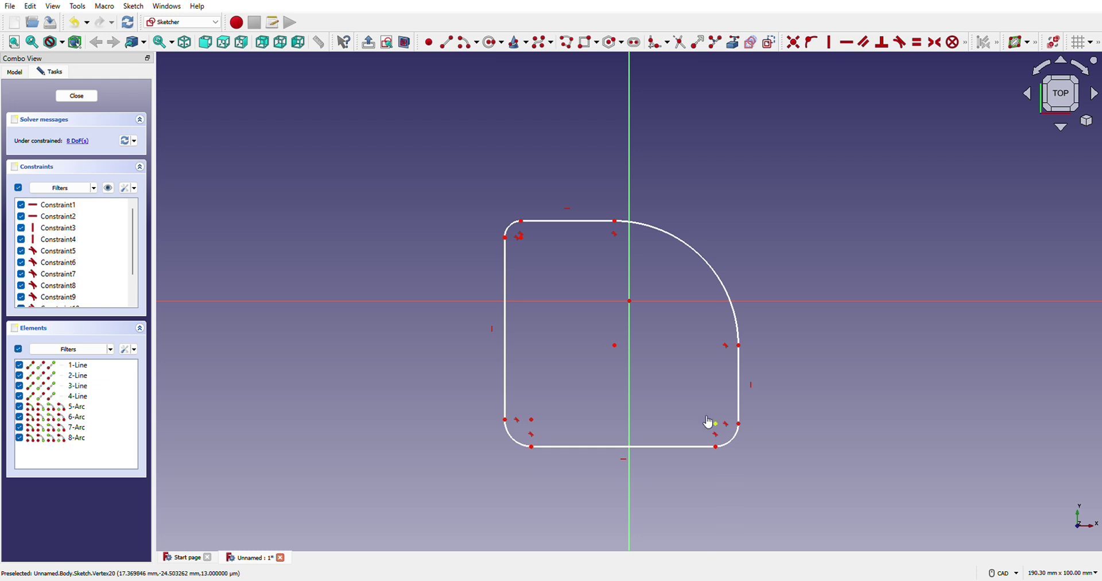
mouse_move(714, 424)
mouse_down()
mouse_move(669, 354)
mouse_move(645, 353)
mouse_up()
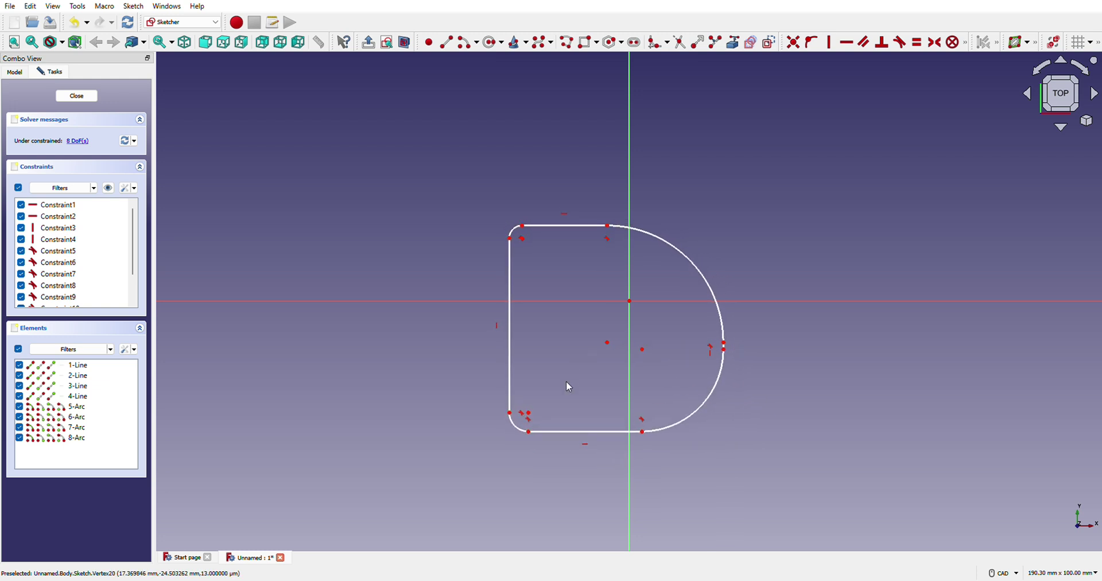
mouse_move(531, 417)
mouse_down()
mouse_move(652, 317)
mouse_move(653, 339)
mouse_up()
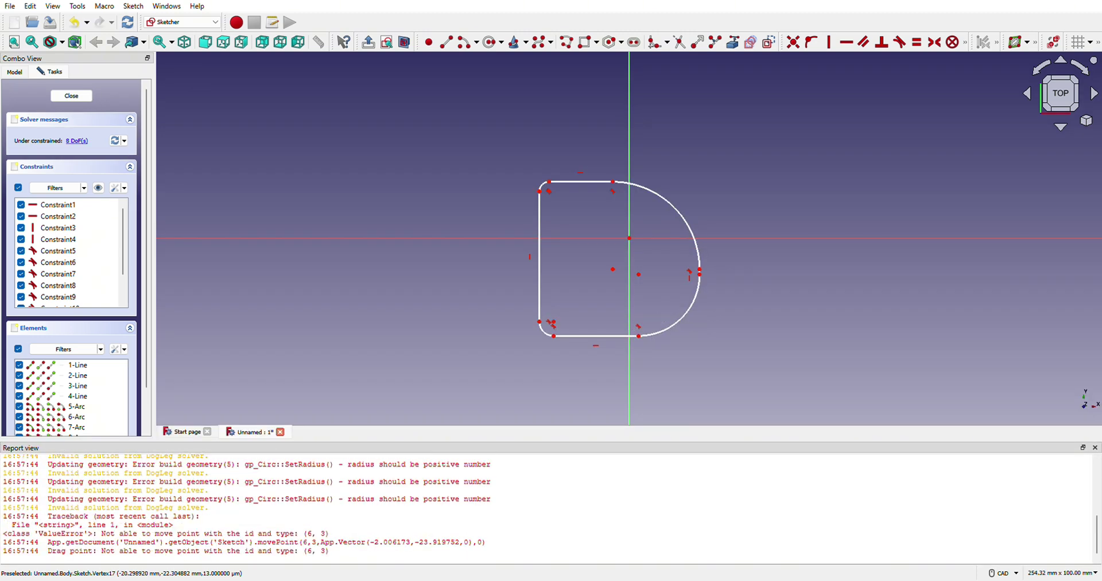
click(1094, 447)
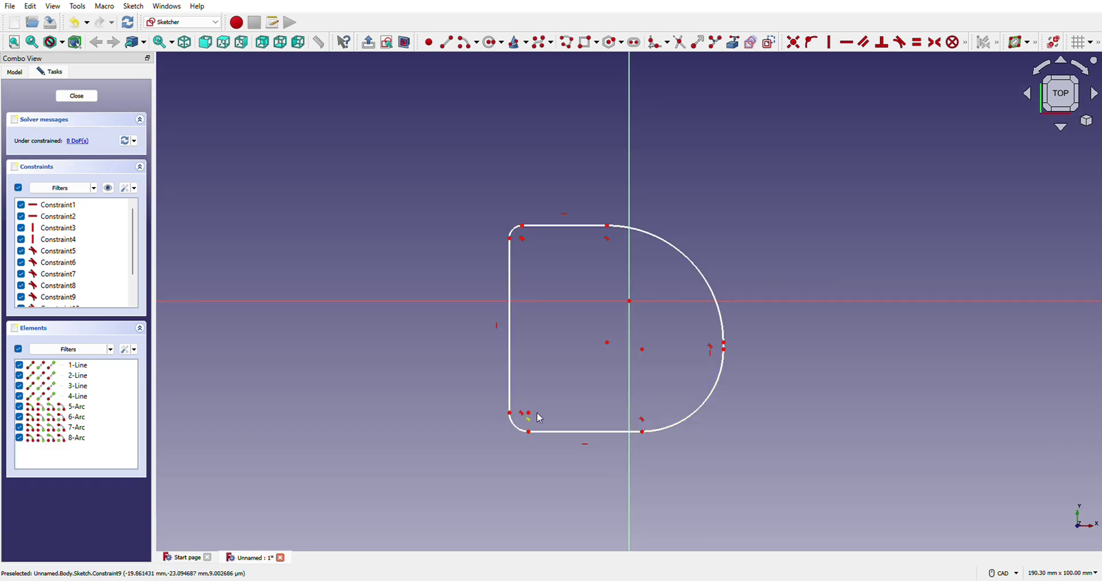
drag(528, 413, 600, 350)
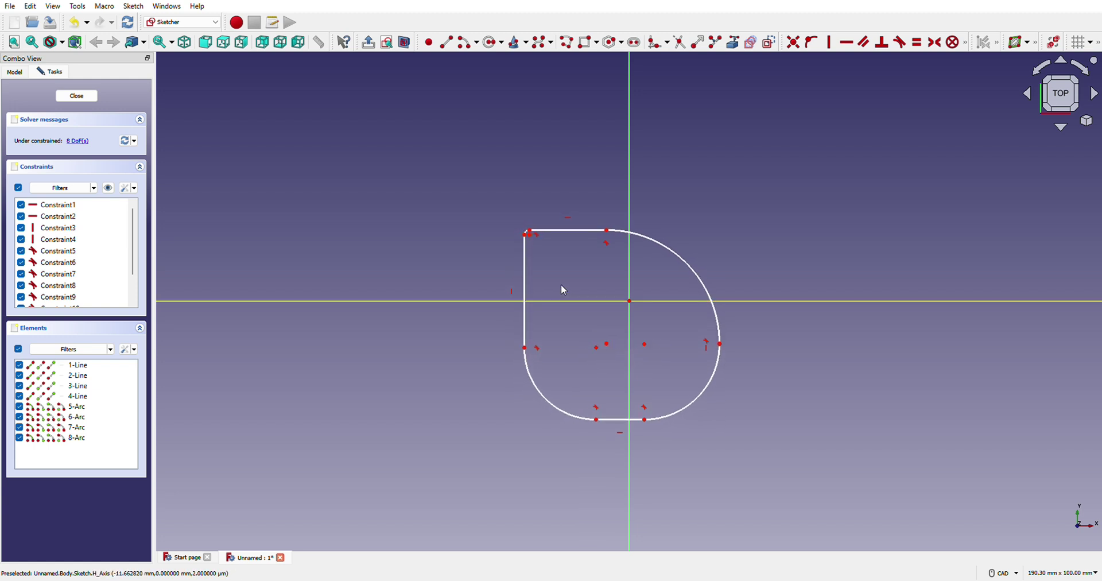
Drag the top-left corner to shrink the profile, then undo the reshaping and fillets.
mouse_move(537, 243)
mouse_down()
mouse_move(563, 281)
mouse_move(564, 268)
mouse_move(663, 342)
mouse_up()
drag(631, 292, 633, 294)
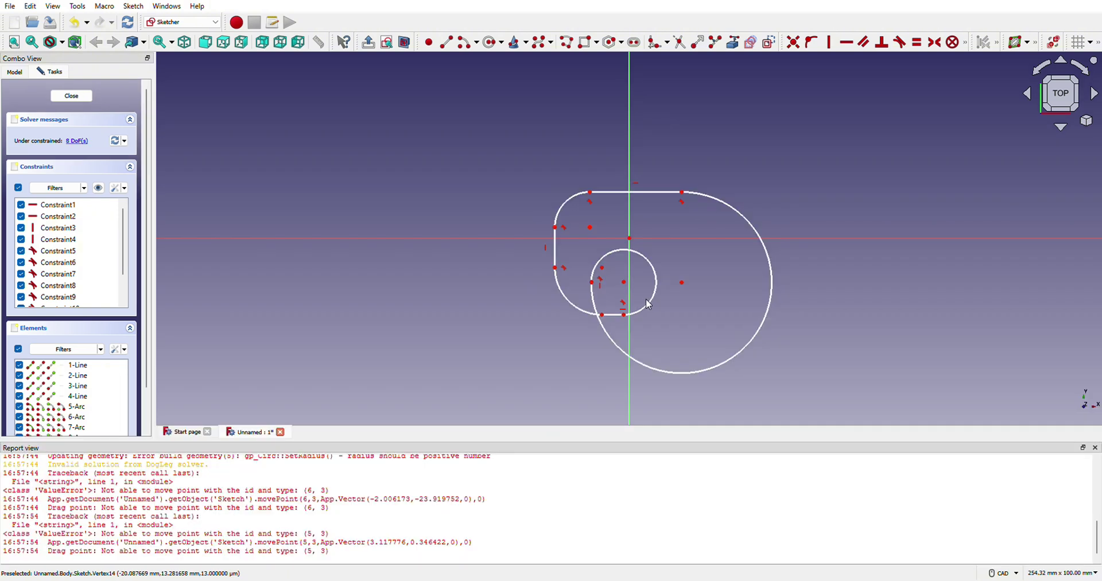
click(1095, 448)
key(ctrl+z)
key(ctrl+z)
key(ctrl+z)
key(ctrl+z)
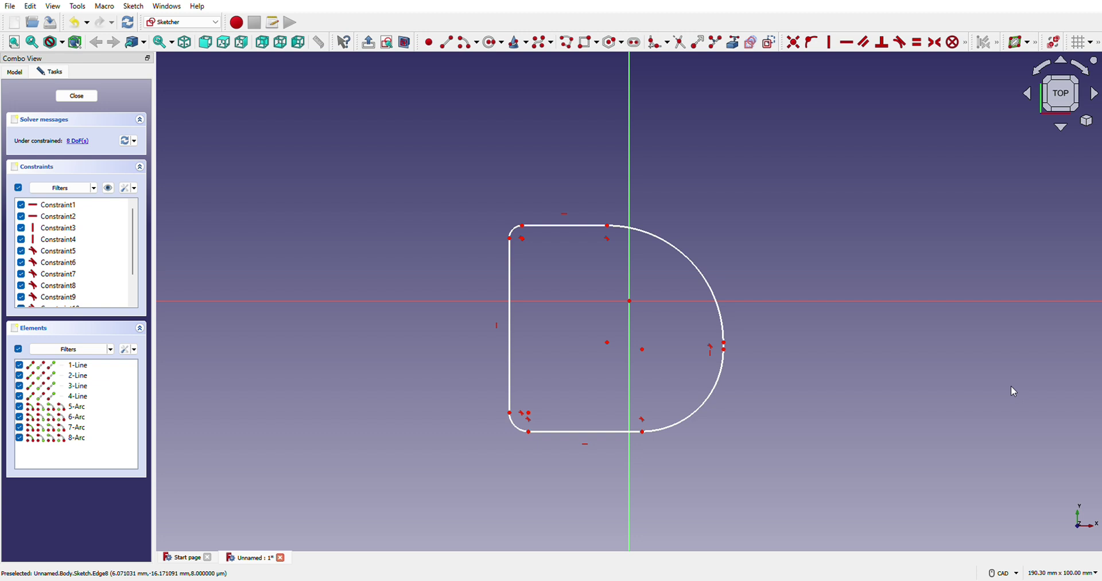
key(ctrl+z)
key(ctrl+z)
key(ctrl+z)
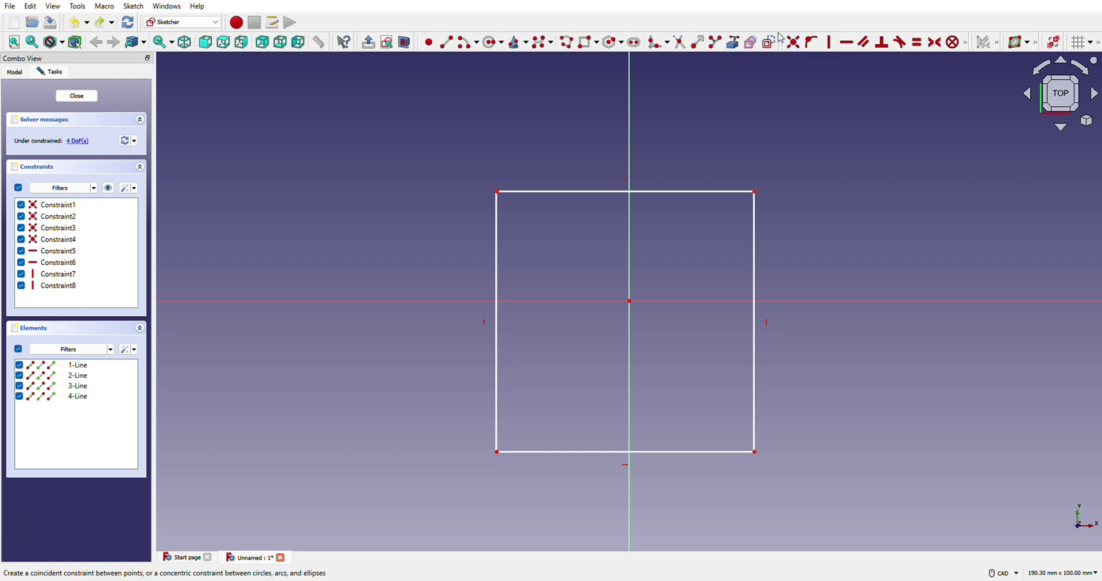
Trim away the square's top edge, then delete its right, left and bottom edges.
click(680, 42)
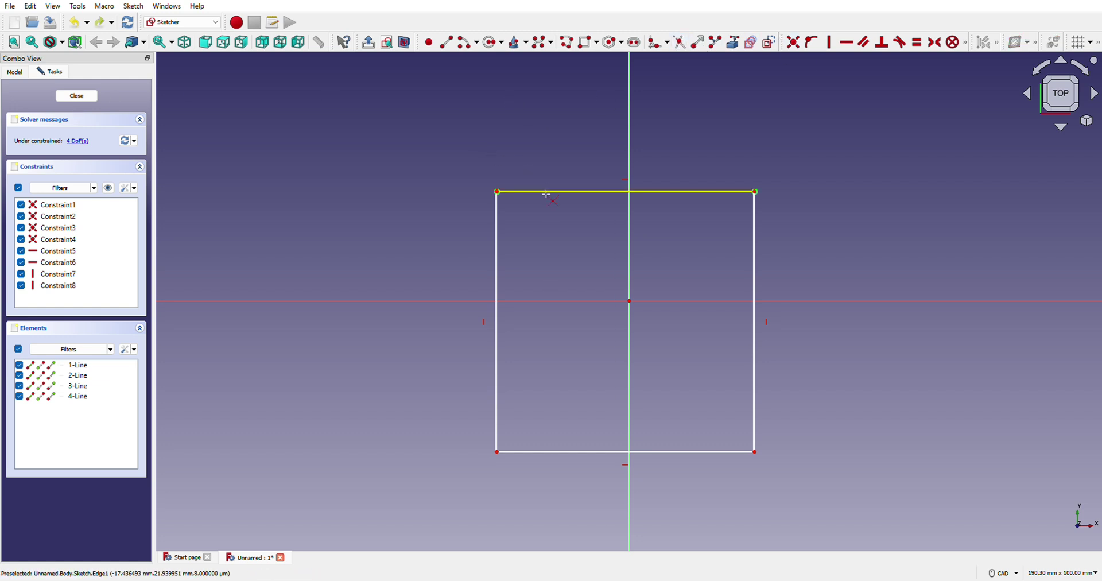
click(545, 193)
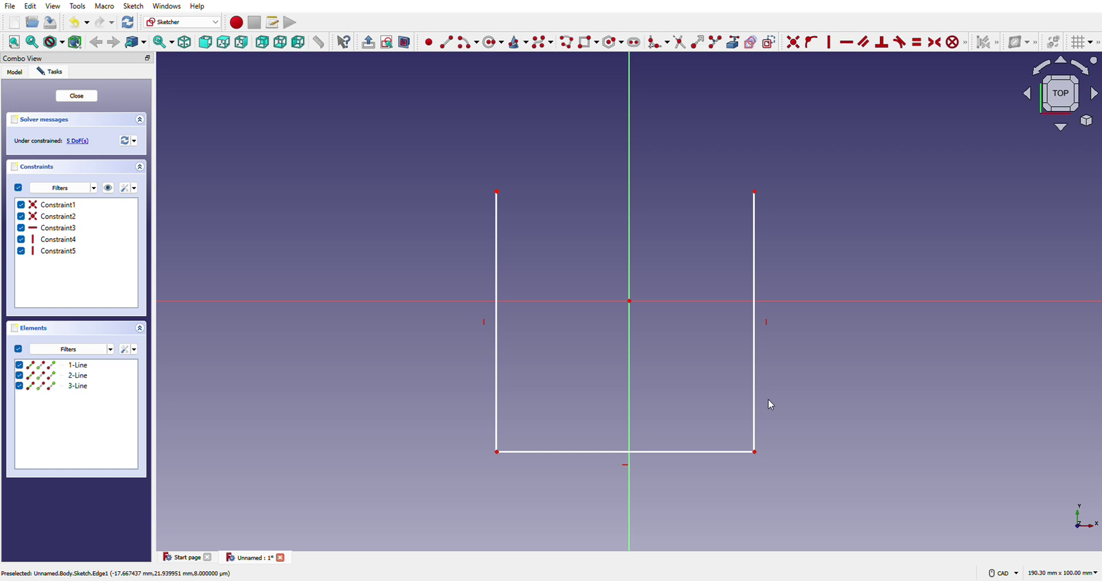
click(758, 386)
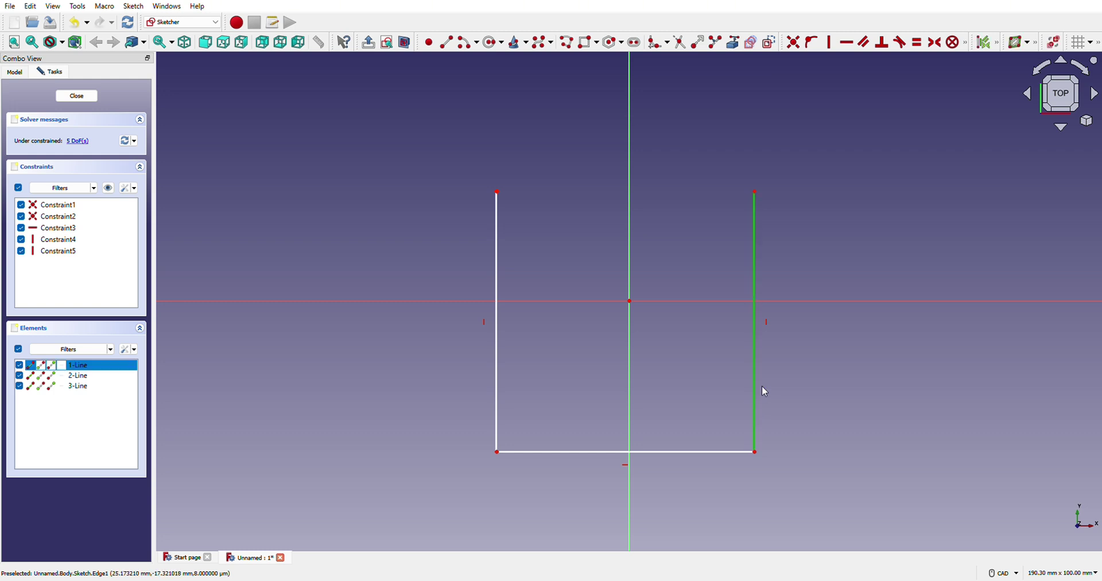
key(Delete)
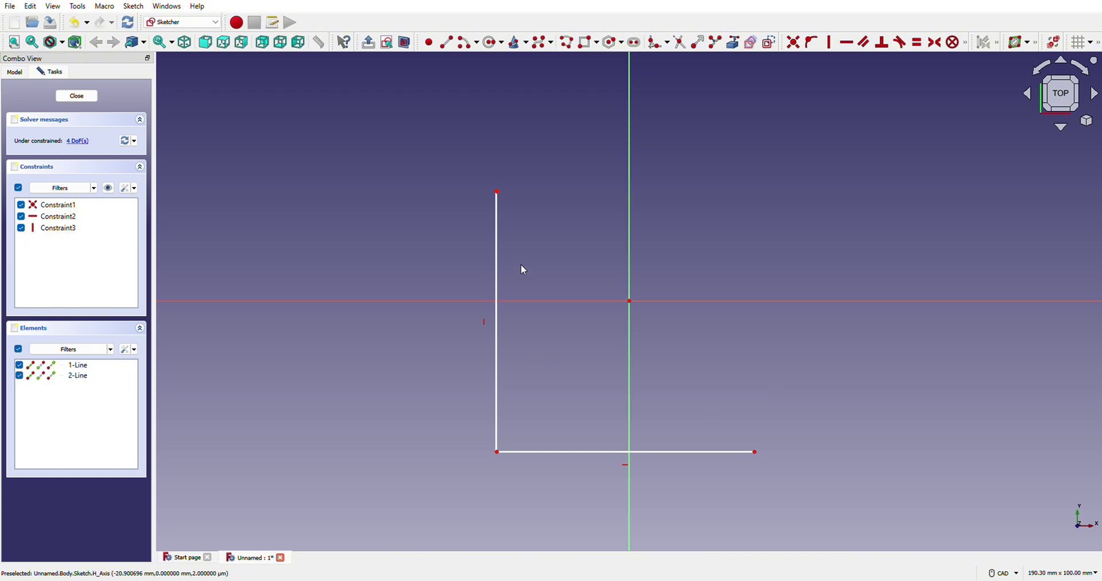
click(497, 272)
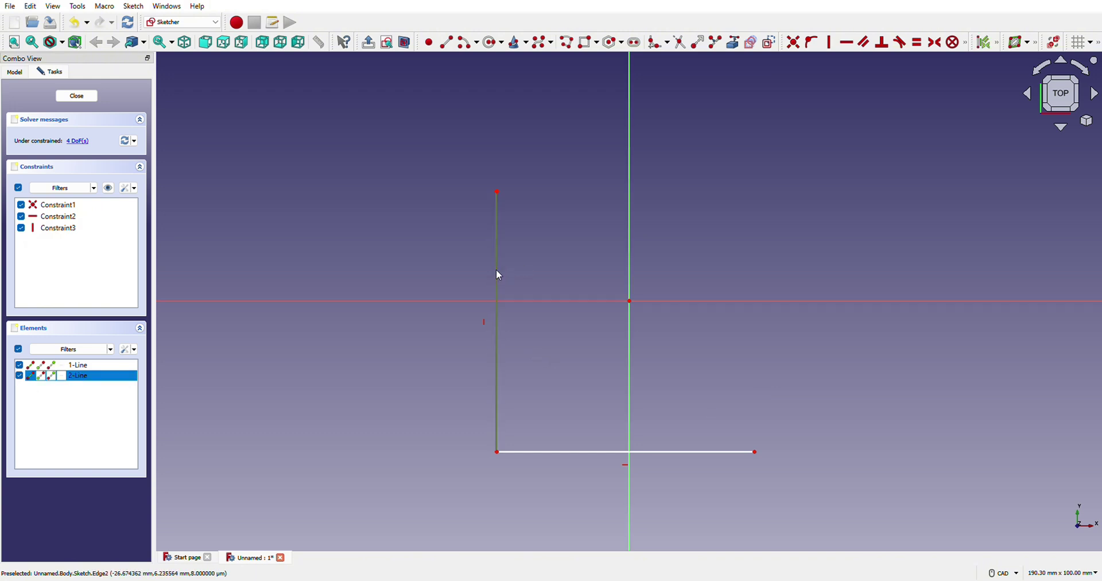
click(570, 452)
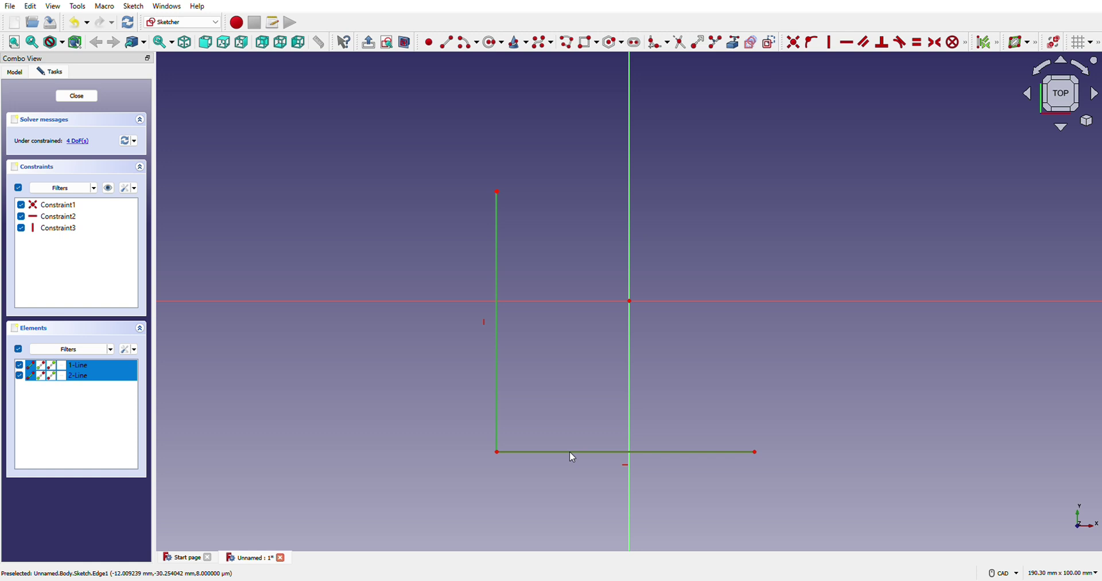
key(Delete)
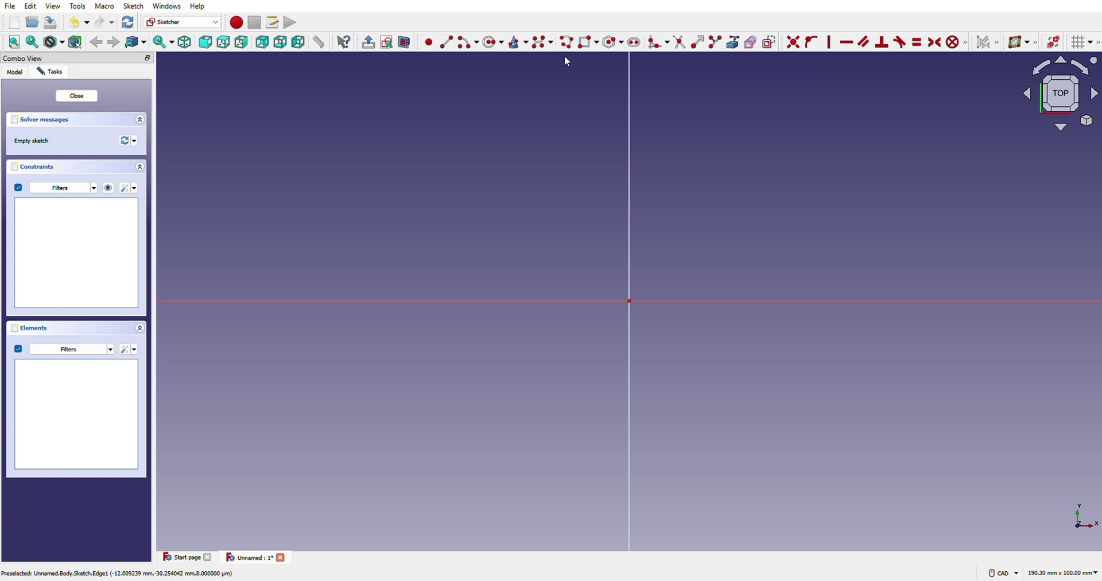
click(617, 49)
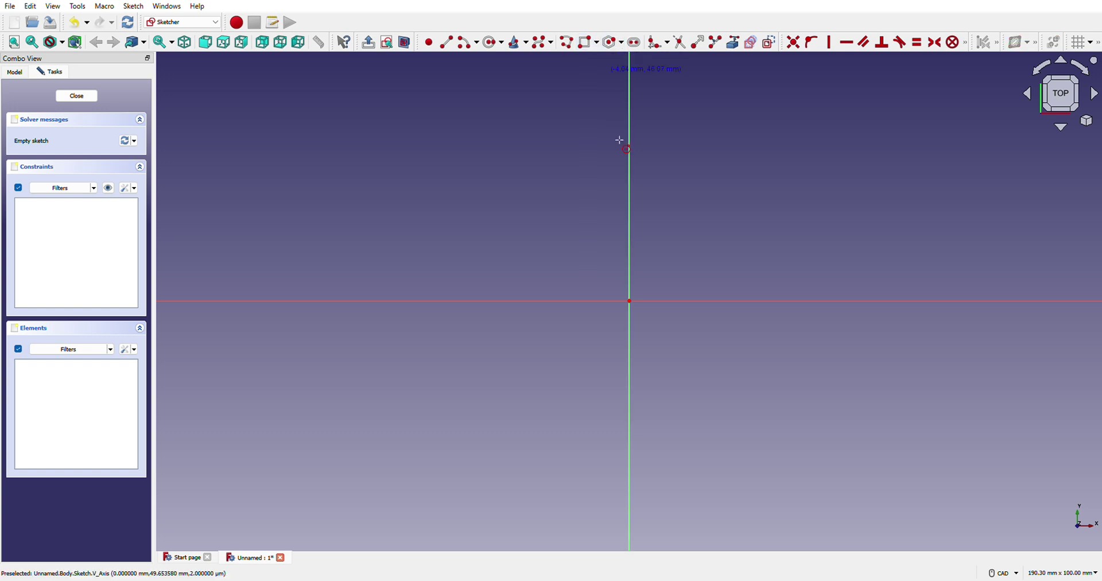
click(630, 301)
click(664, 406)
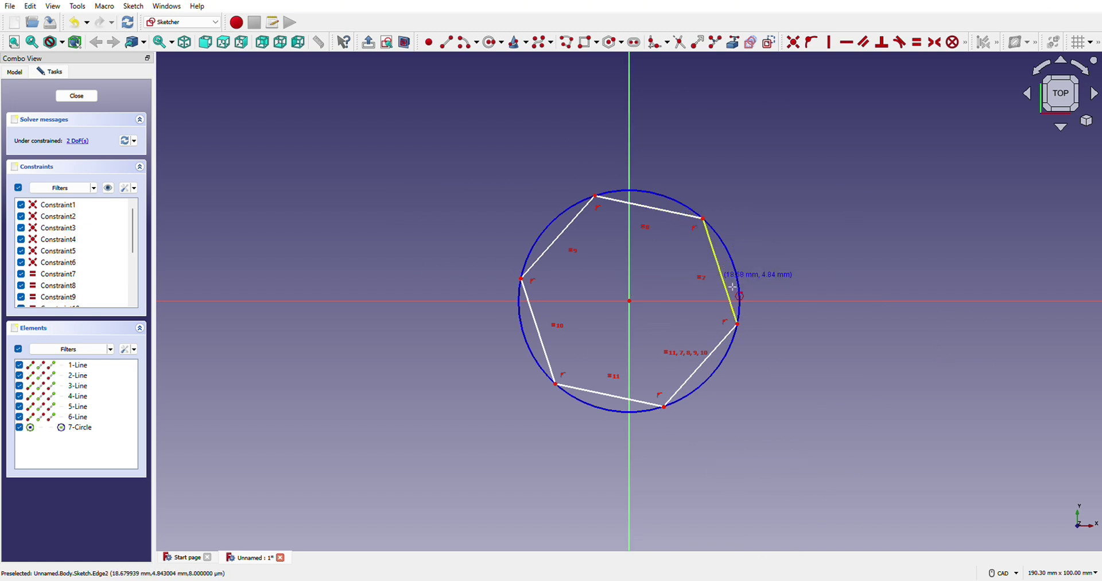
click(681, 38)
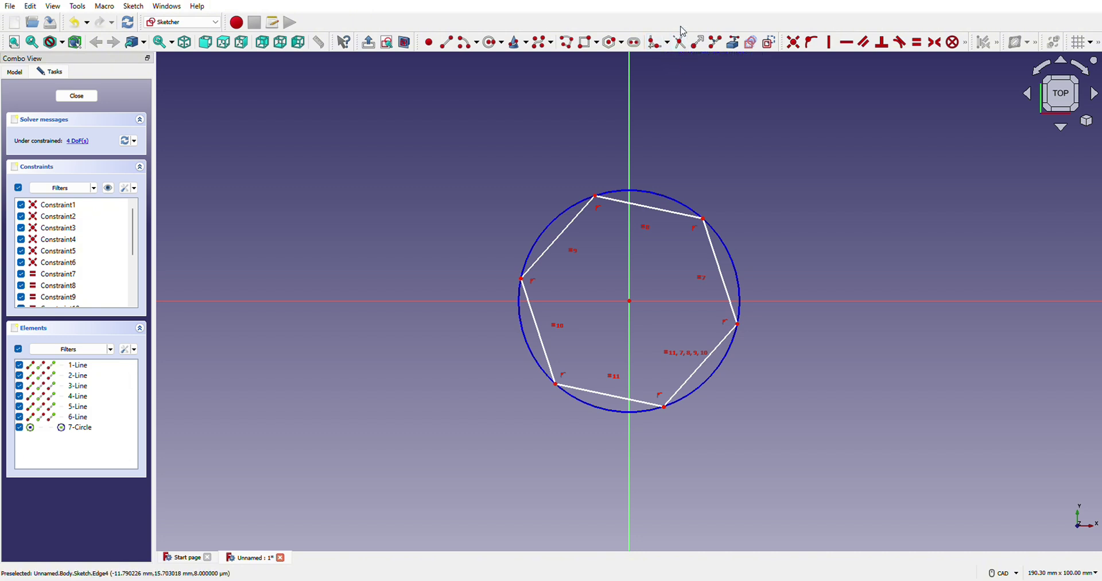
Undo the hexagon and its circle, then draw an octagon up-left of the origin.
key(ctrl+z)
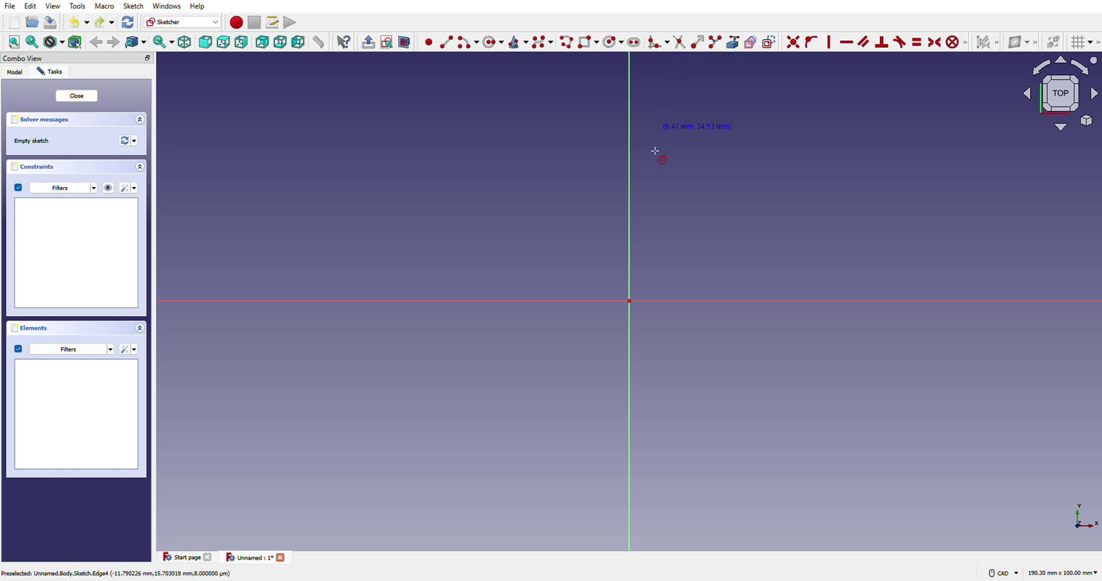
click(478, 185)
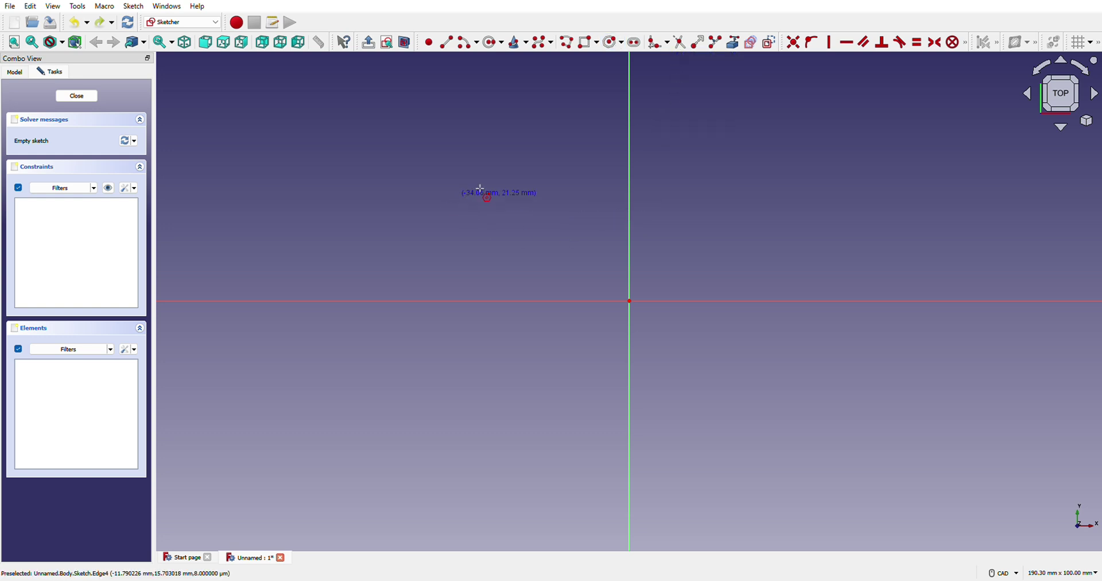
click(554, 273)
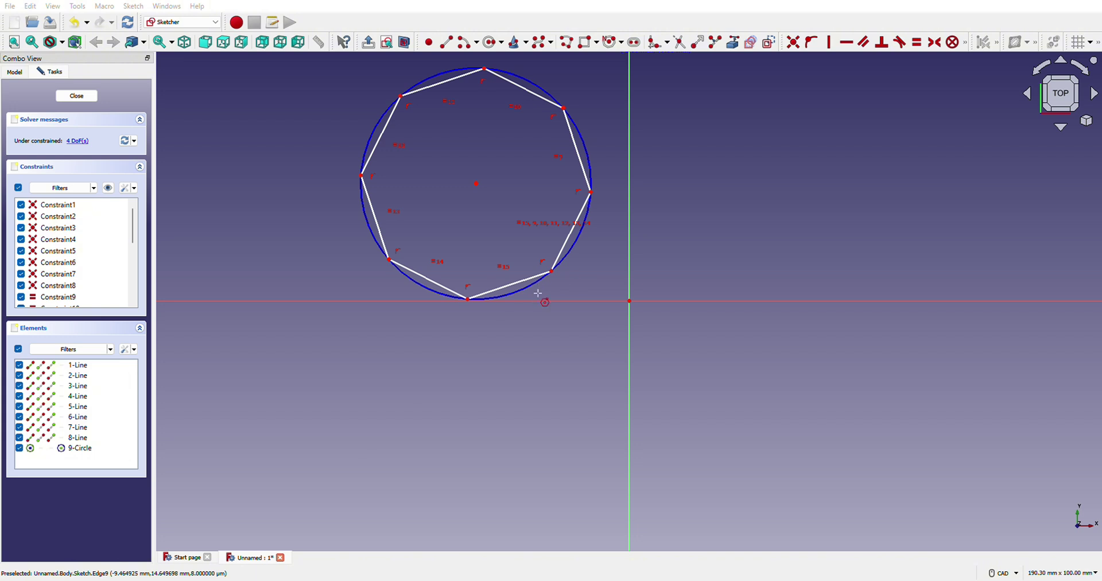
Draw a large circle centred at the origin, then undo it.
click(645, 258)
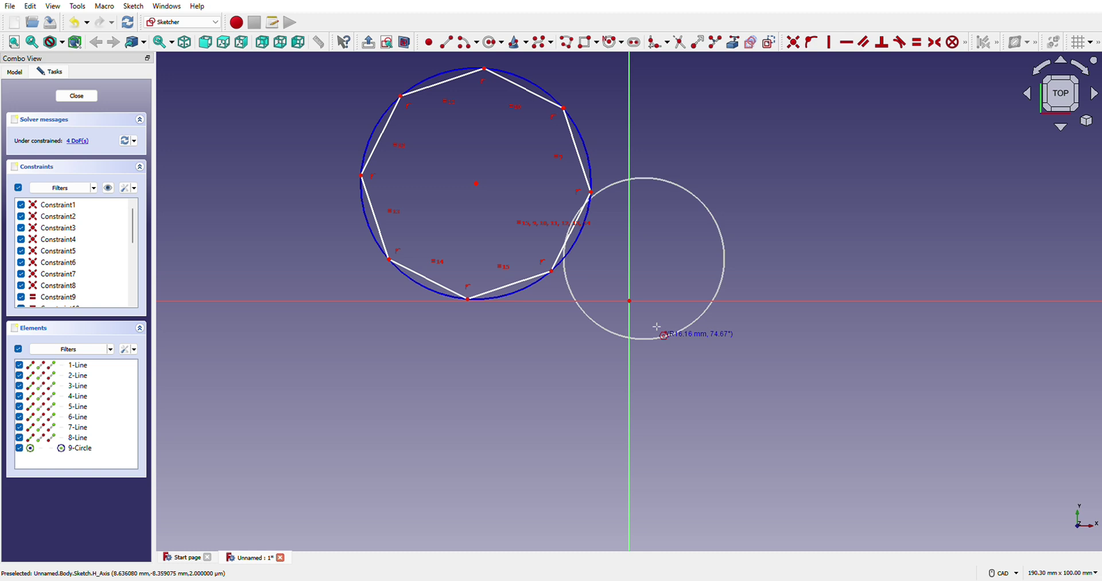
click(645, 307)
scroll(694, 284, up, 8)
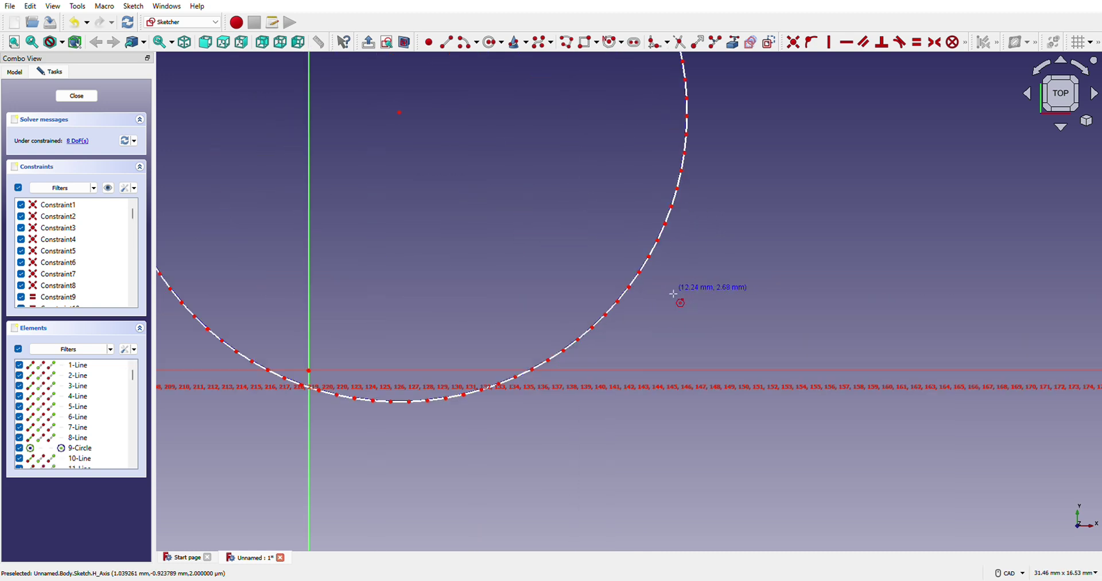
scroll(673, 293, up, 4)
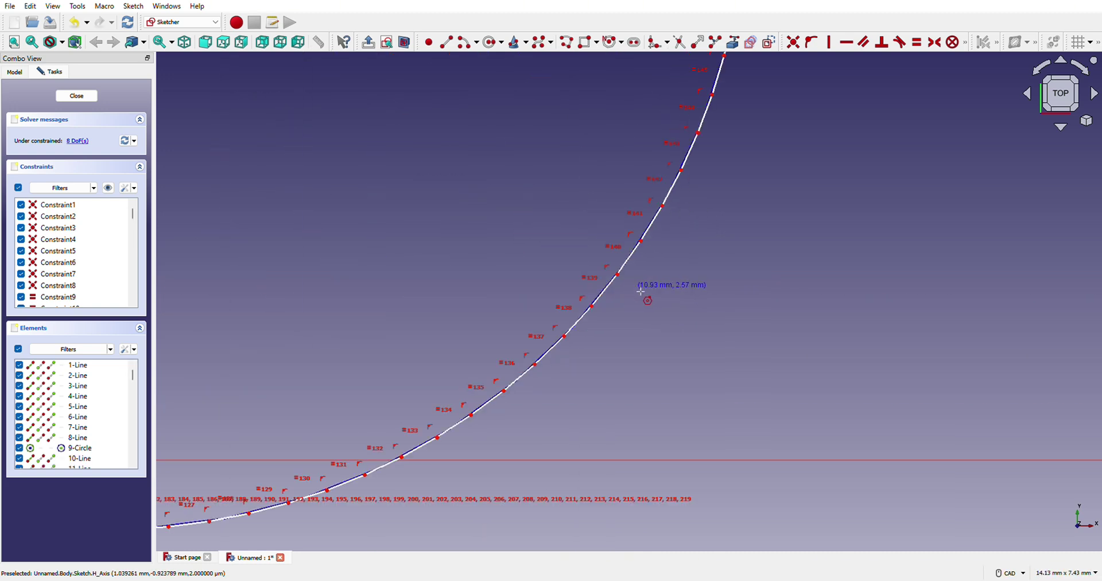
key(ctrl+z)
scroll(643, 310, down, 10)
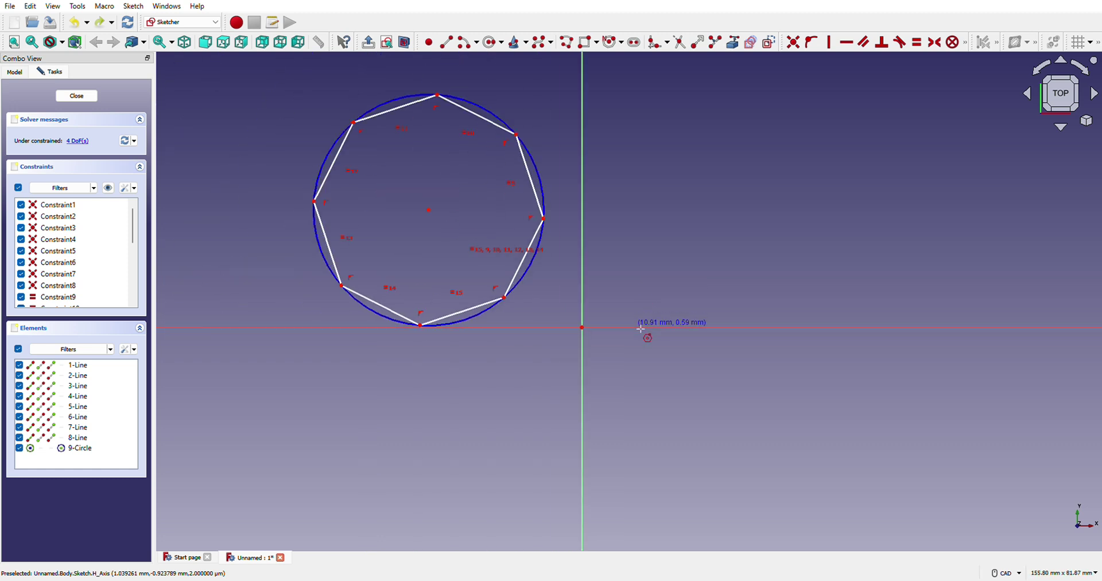
scroll(641, 329, down, 3)
Restore the right vertical line, trial and undo a polygon, and add a point on the left line.
key(ctrl+z)
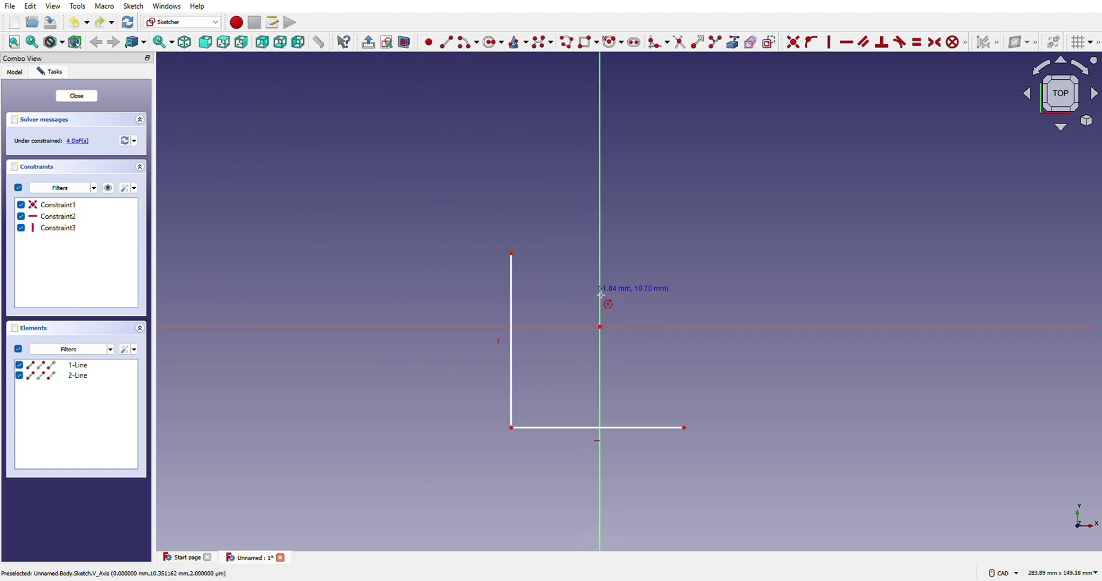
key(ctrl+y)
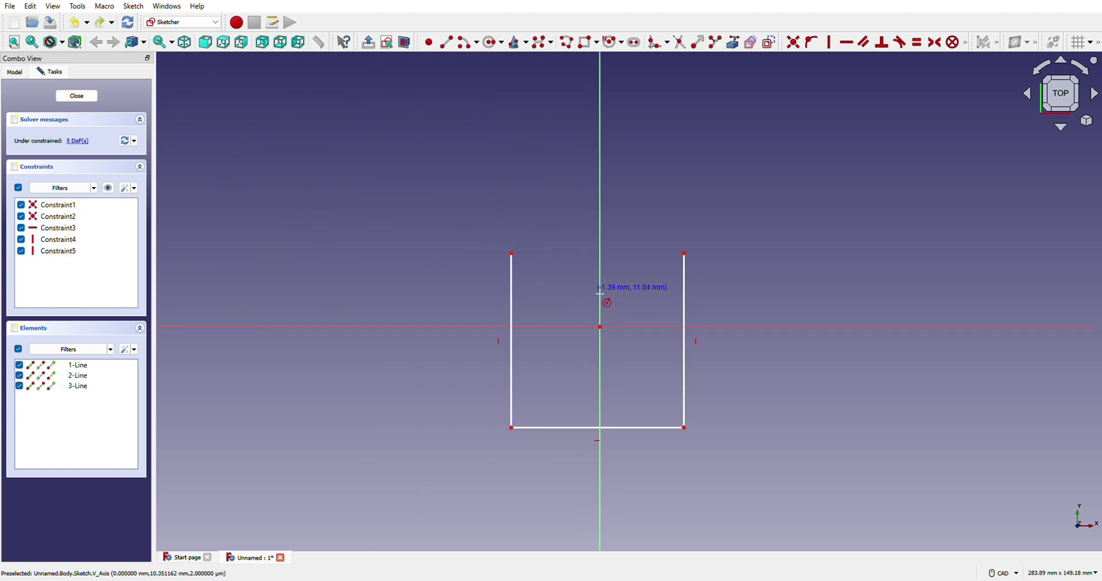
click(460, 221)
click(547, 257)
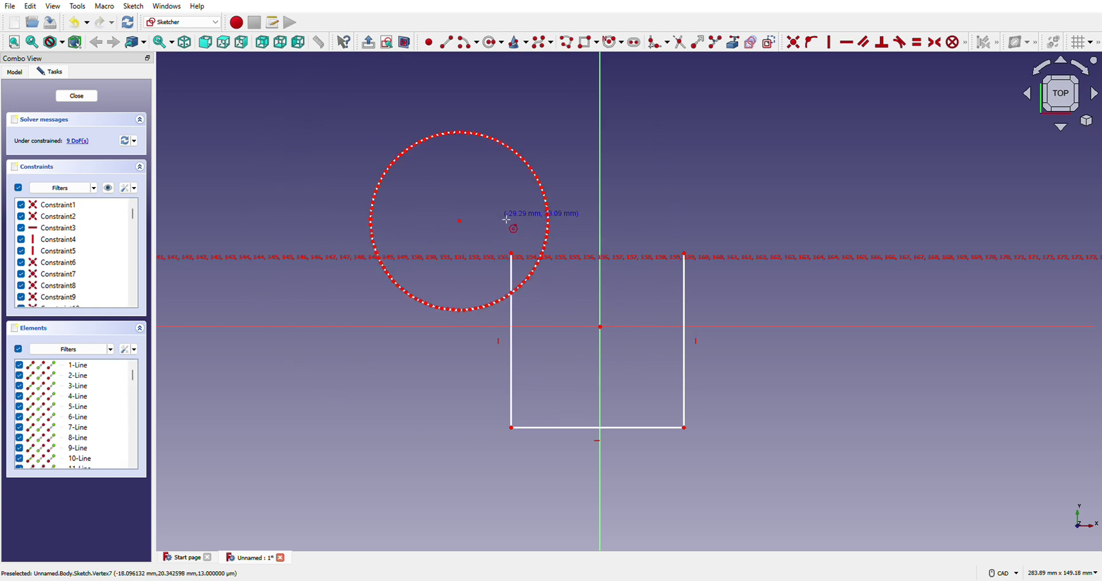
key(ctrl+z)
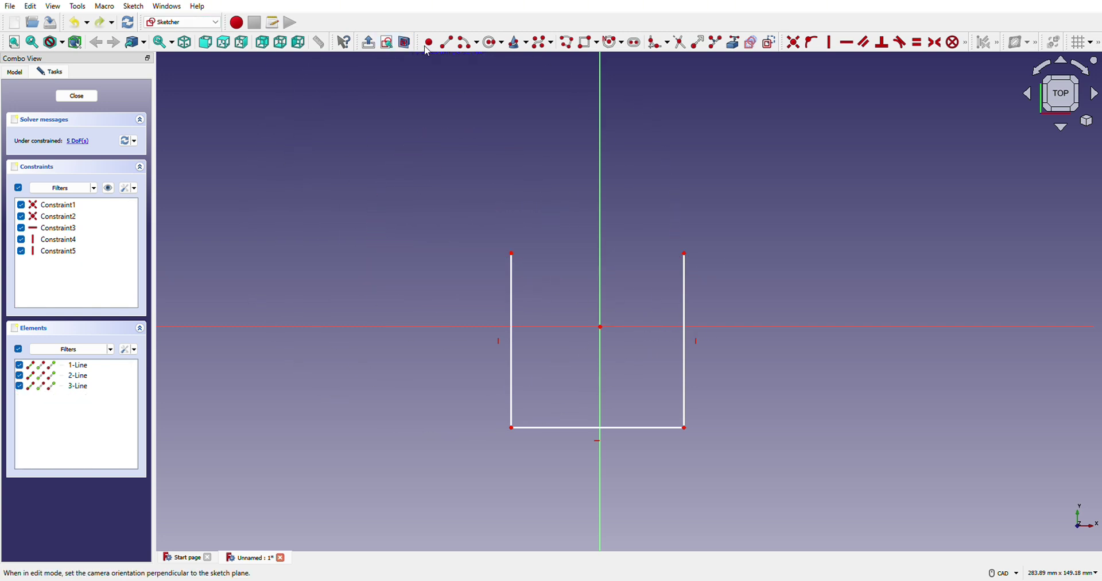
click(426, 41)
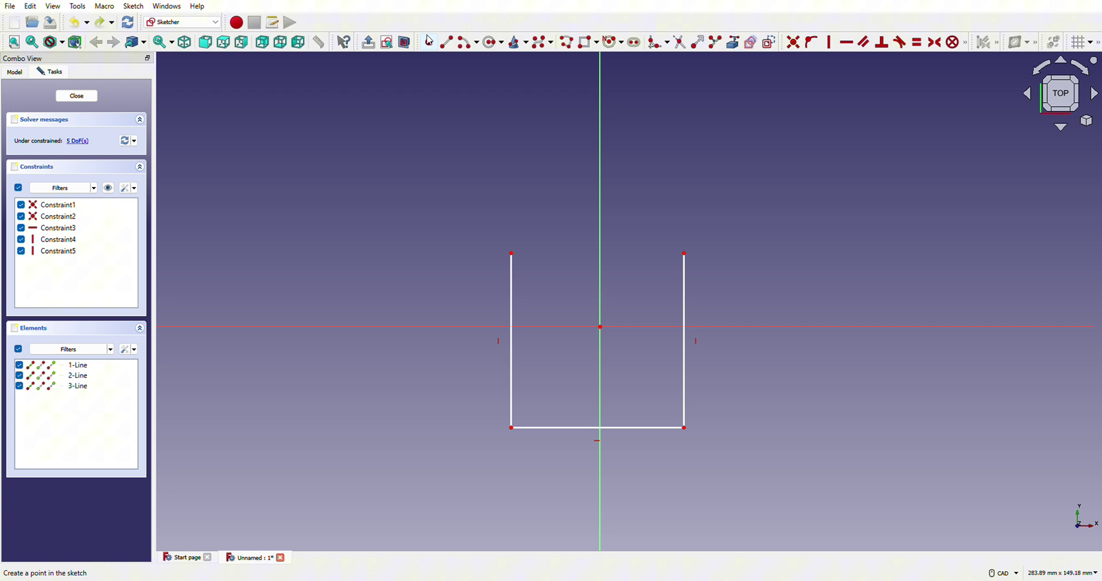
click(512, 268)
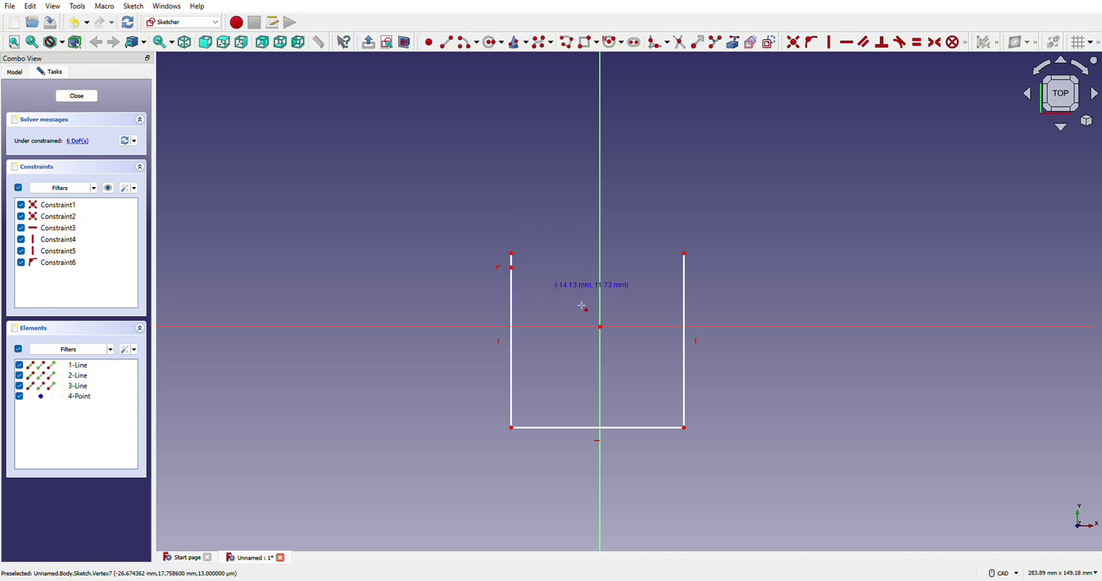
right_click(520, 233)
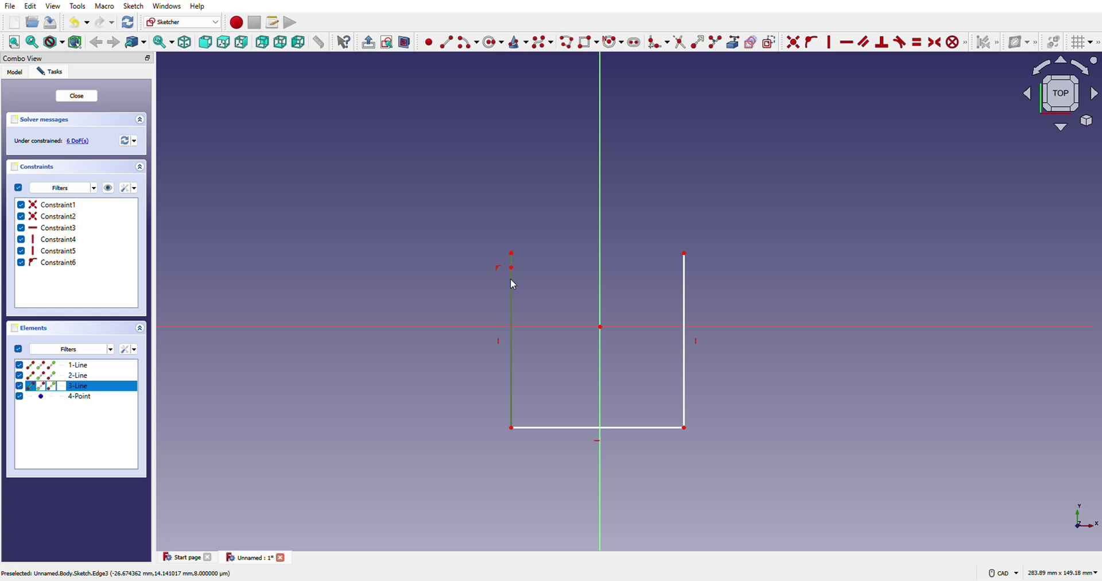
Delete the left, bottom and right lines and the remaining point.
click(510, 276)
key(Delete)
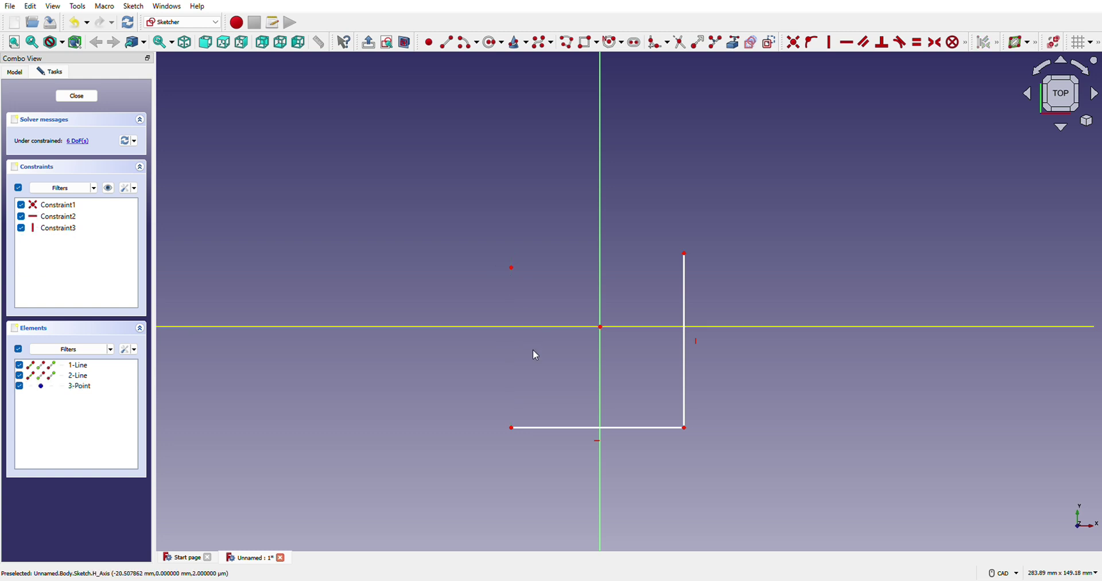
click(586, 427)
key(Delete)
click(684, 315)
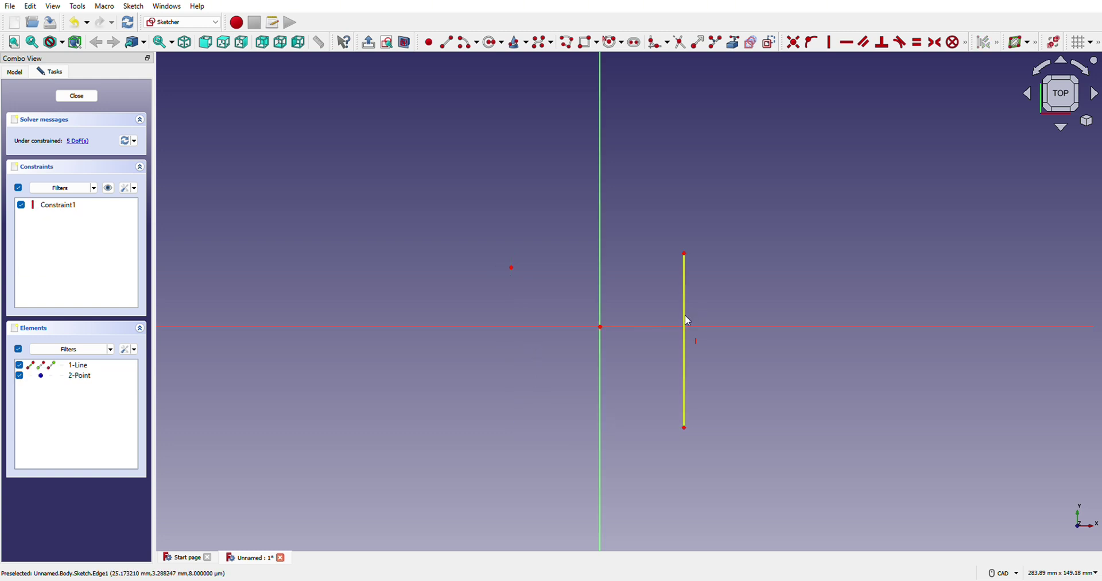
key(Delete)
click(512, 269)
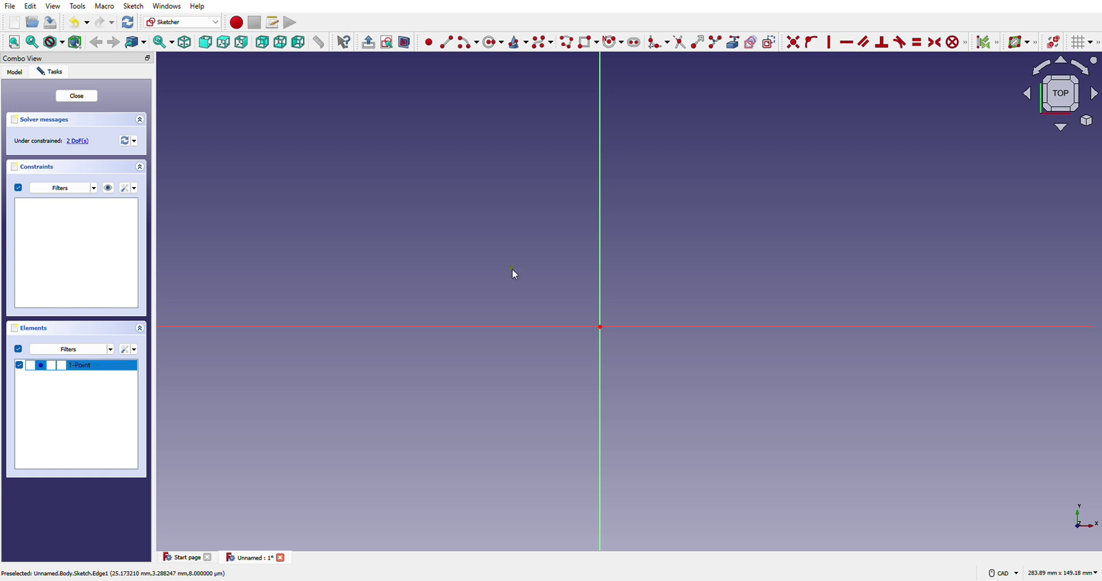
key(Delete)
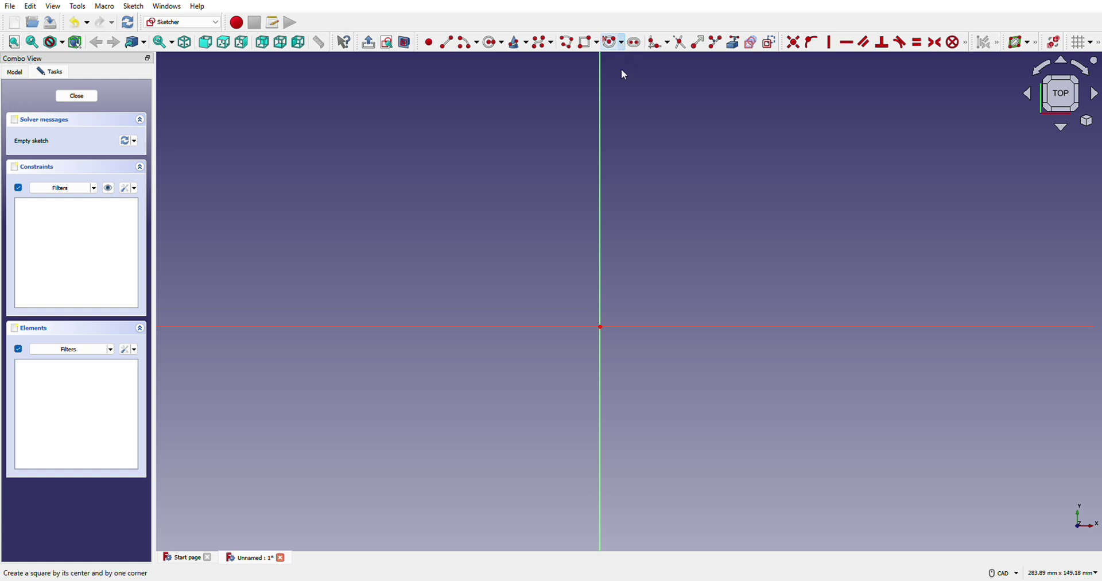
key(g)
key(4)
click(574, 238)
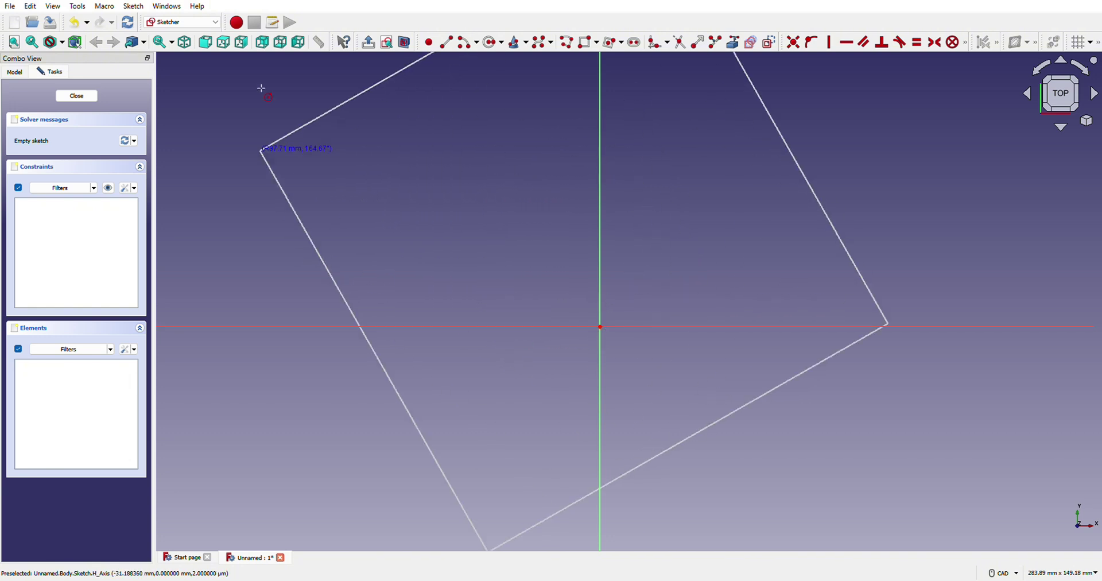
click(565, 428)
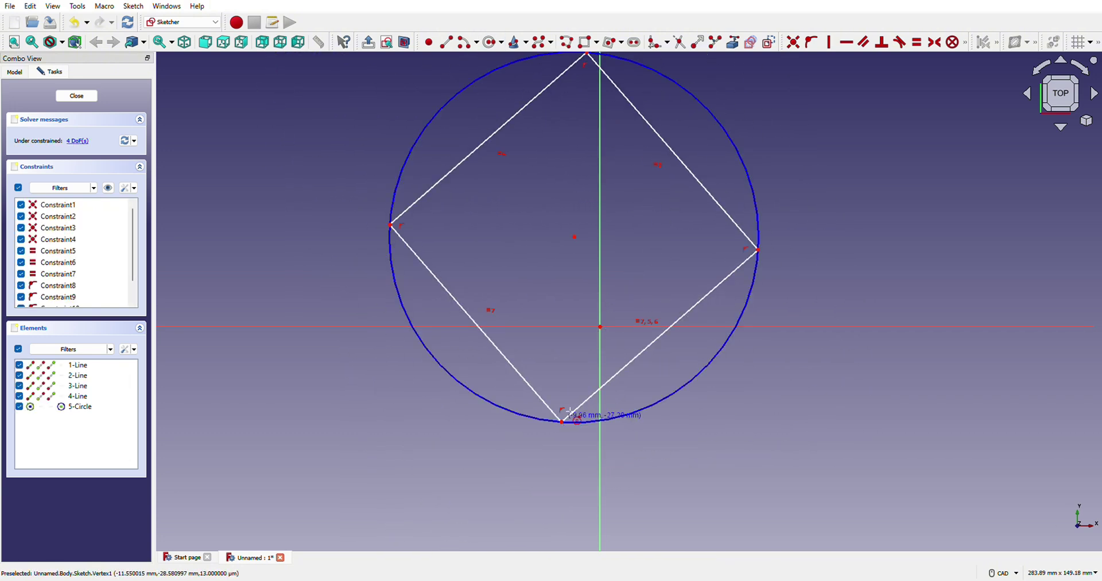
key(ctrl+z)
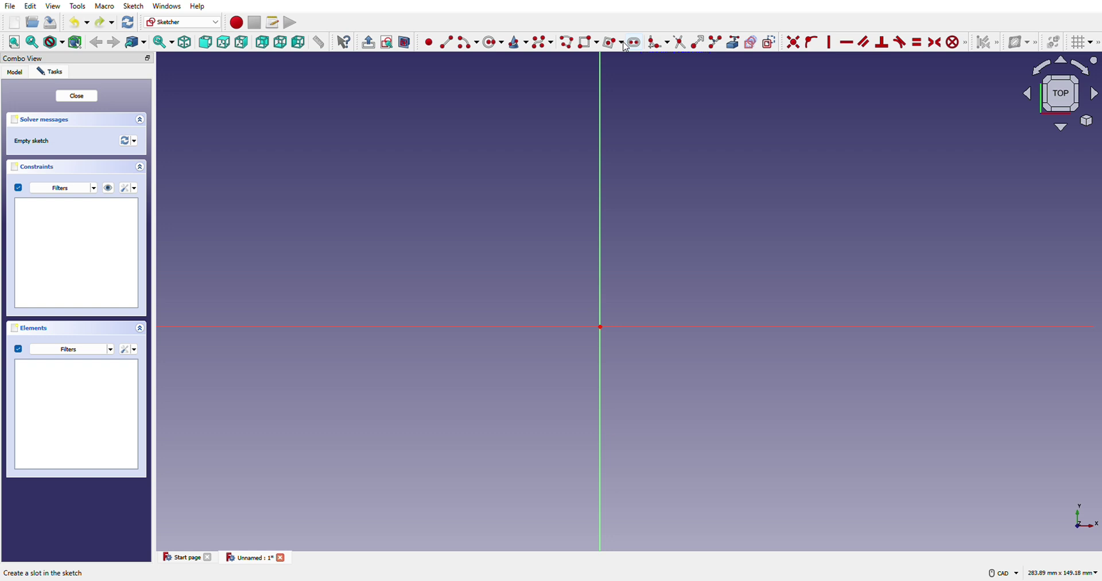
Draw a small circle at the origin and a larger circle centred right on the X axis.
click(493, 46)
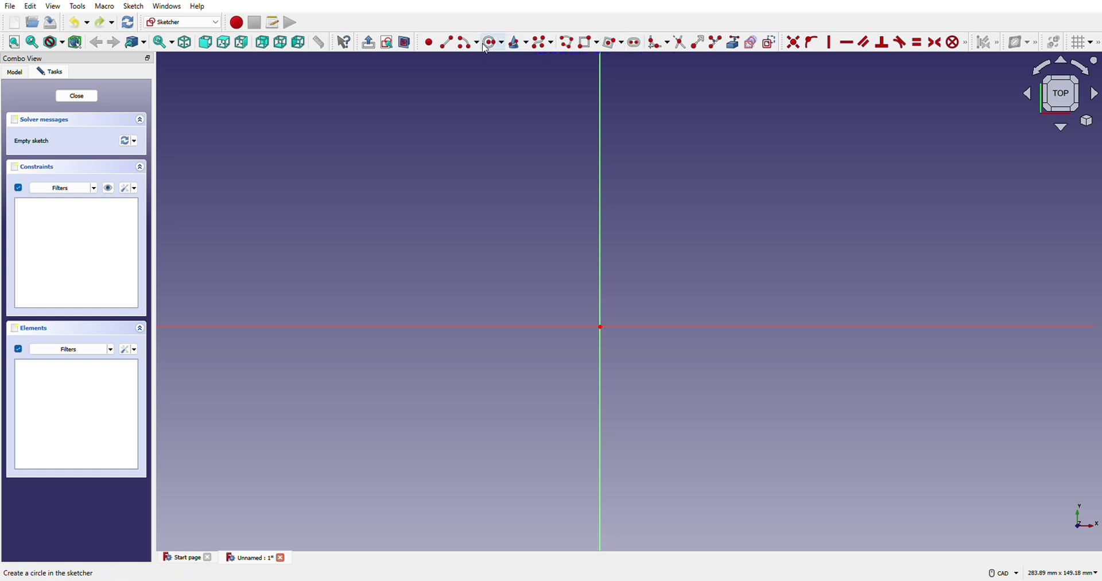
click(600, 327)
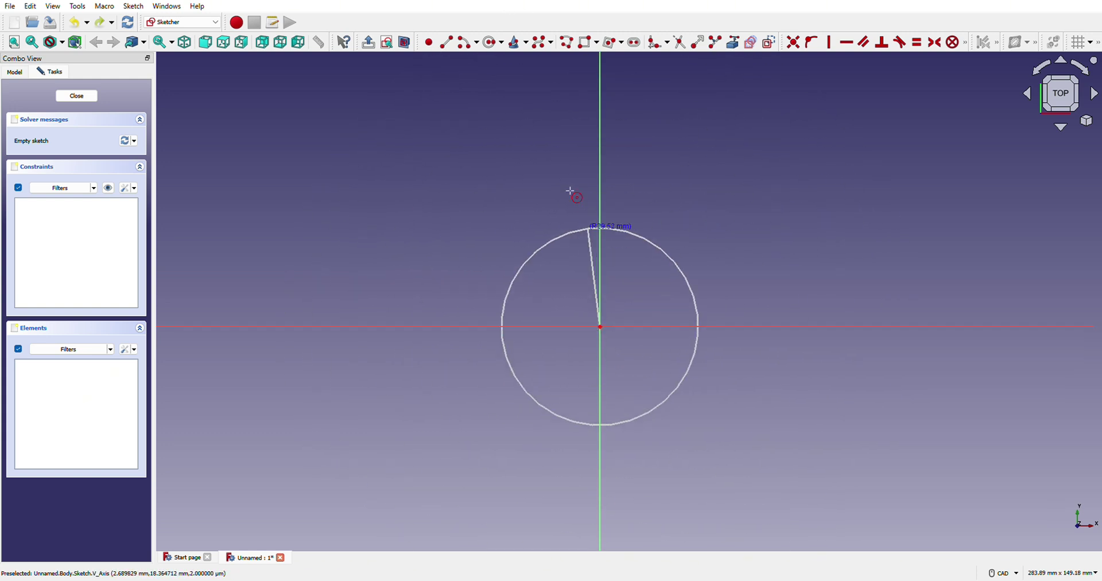
click(574, 287)
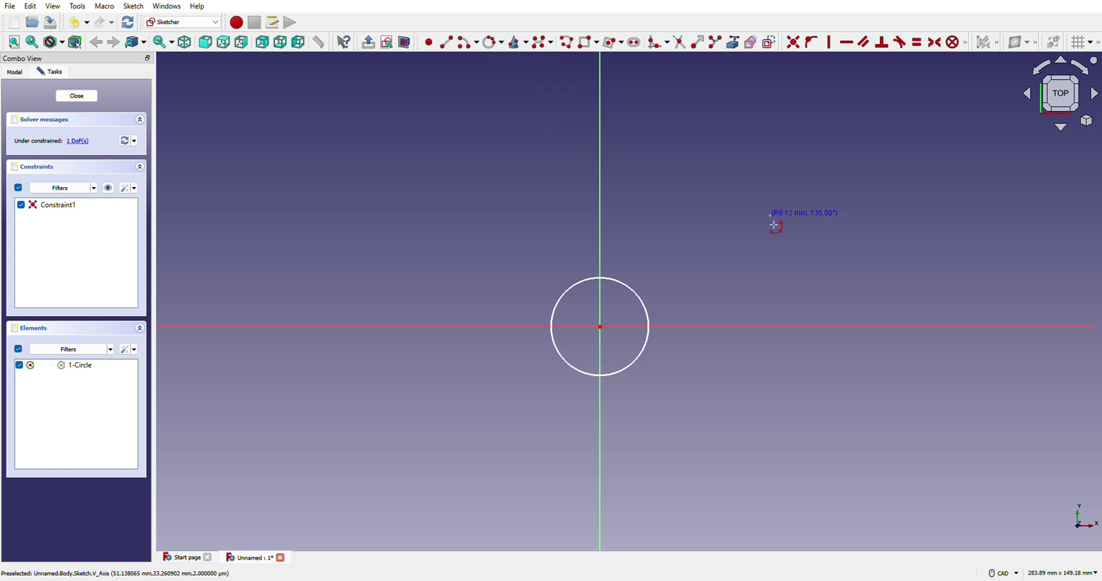
click(814, 263)
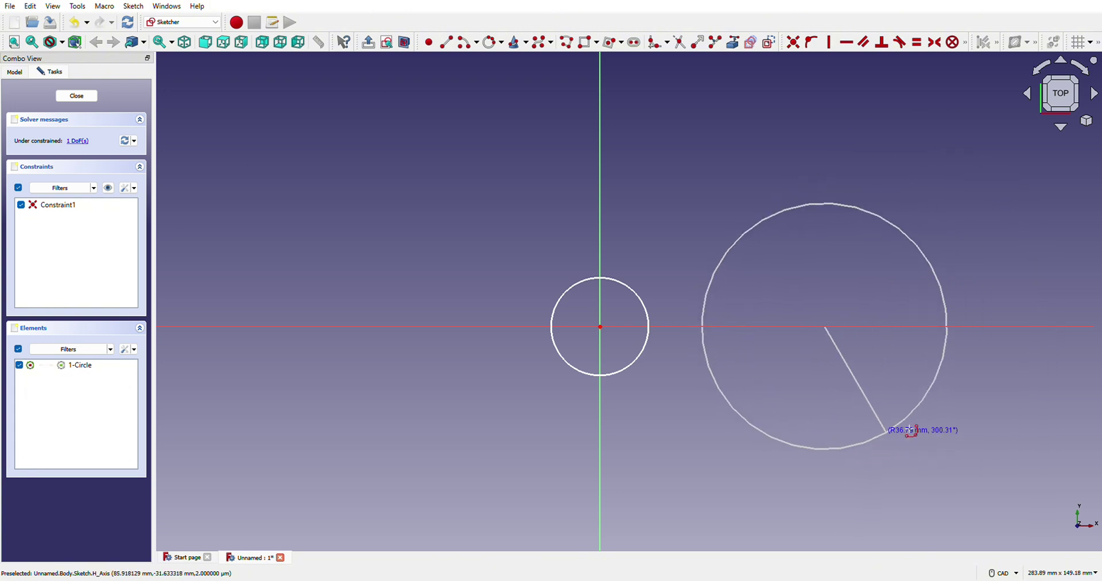
click(833, 201)
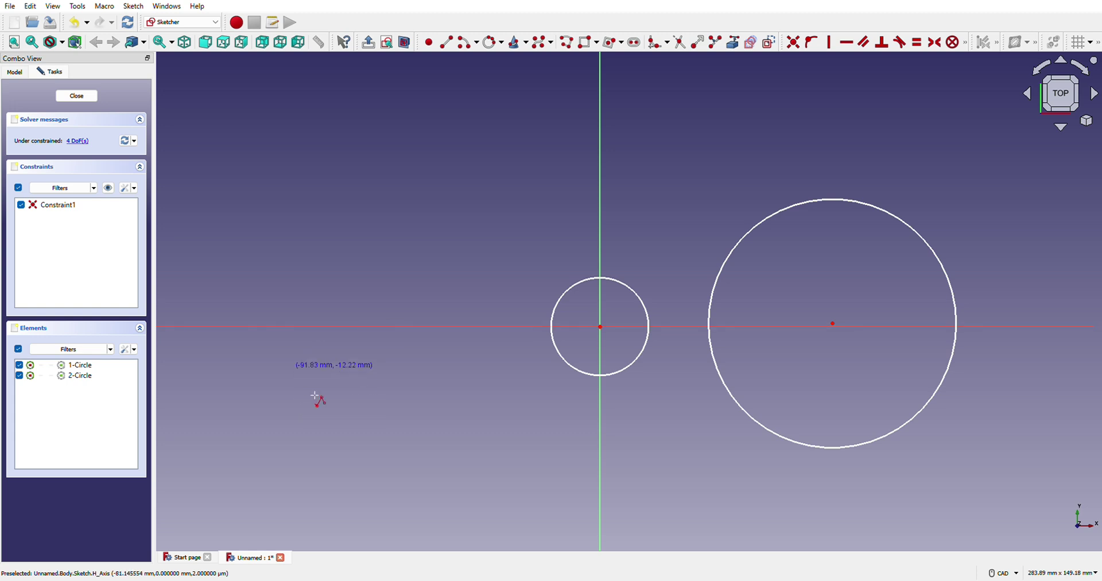
click(252, 219)
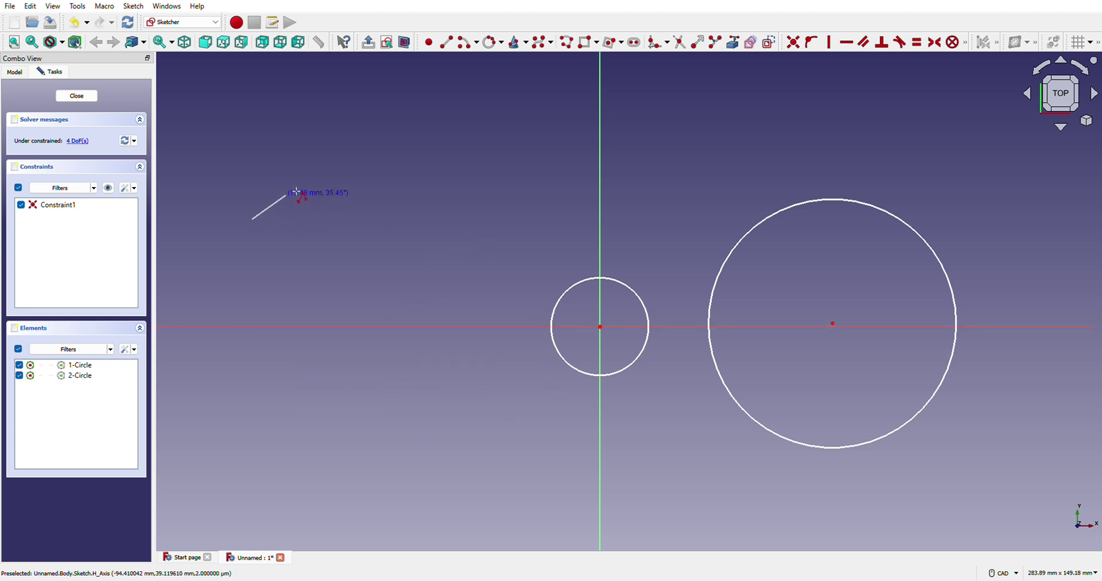
click(331, 151)
click(395, 237)
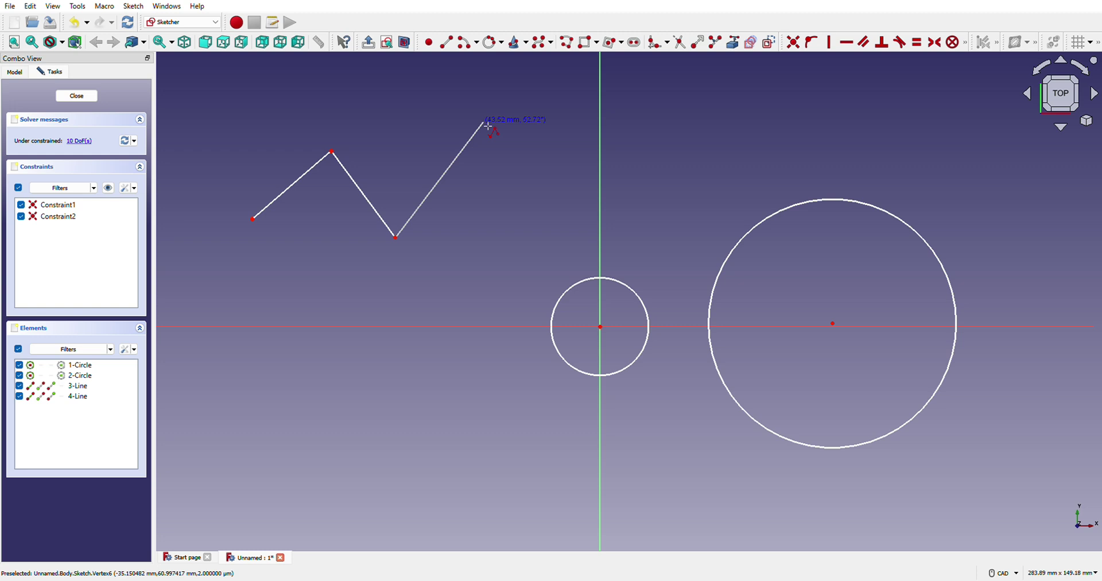
click(487, 122)
click(582, 196)
click(660, 138)
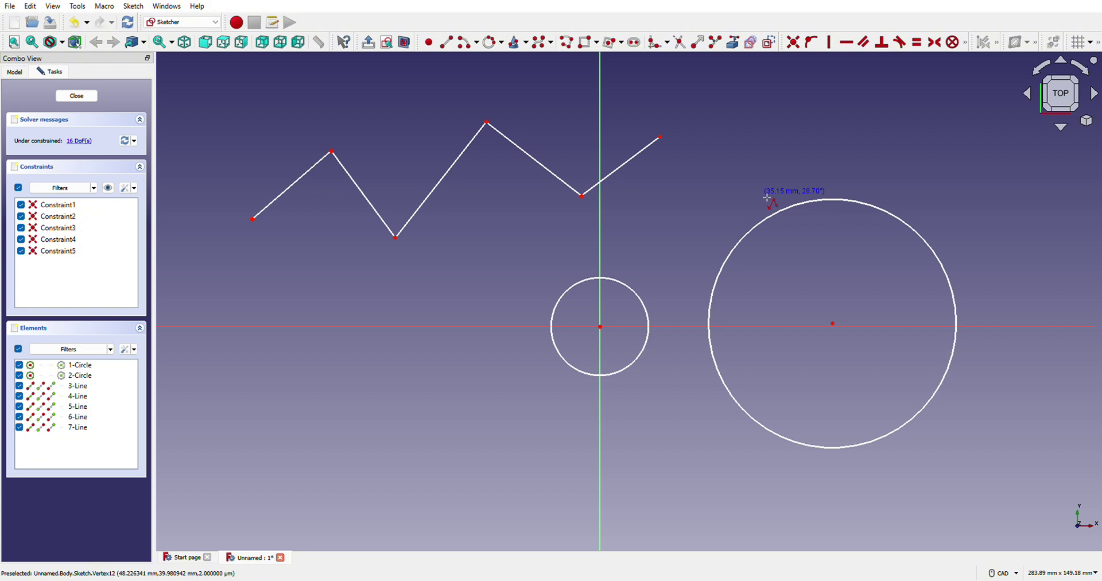
key(ctrl+z)
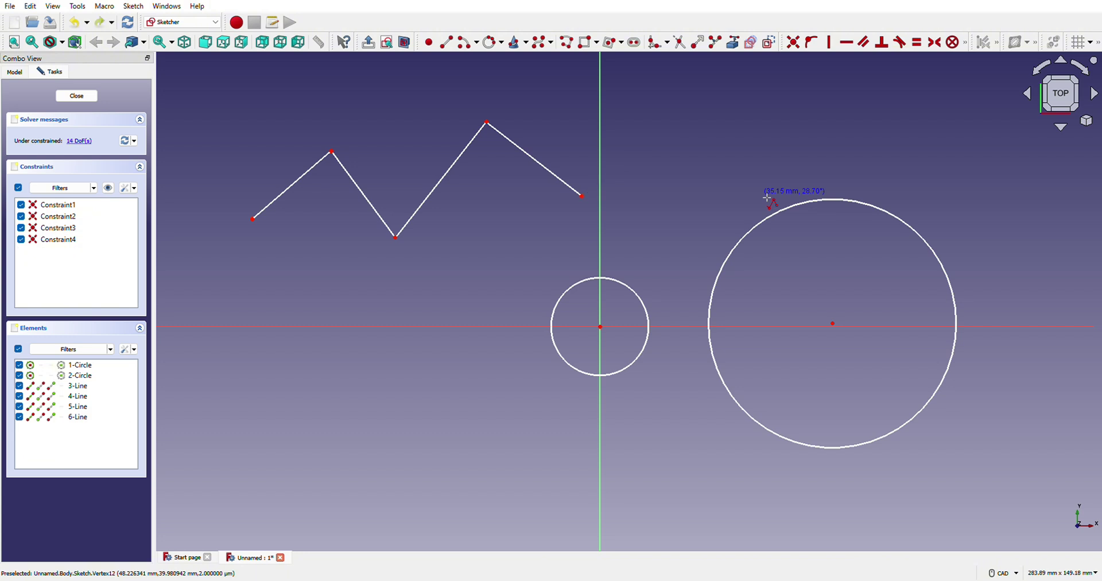
key(ctrl+z)
key(ctrl+z)
key(ctrl+z)
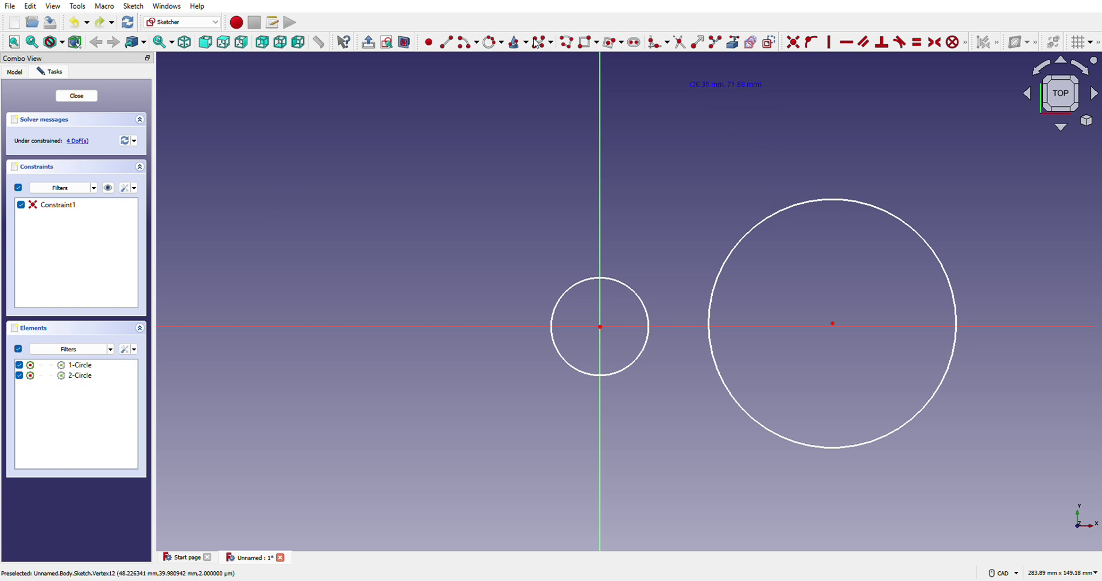
Draw a five-control-point B-spline above the two circles, then drag two control points into a long loop.
click(321, 164)
click(420, 187)
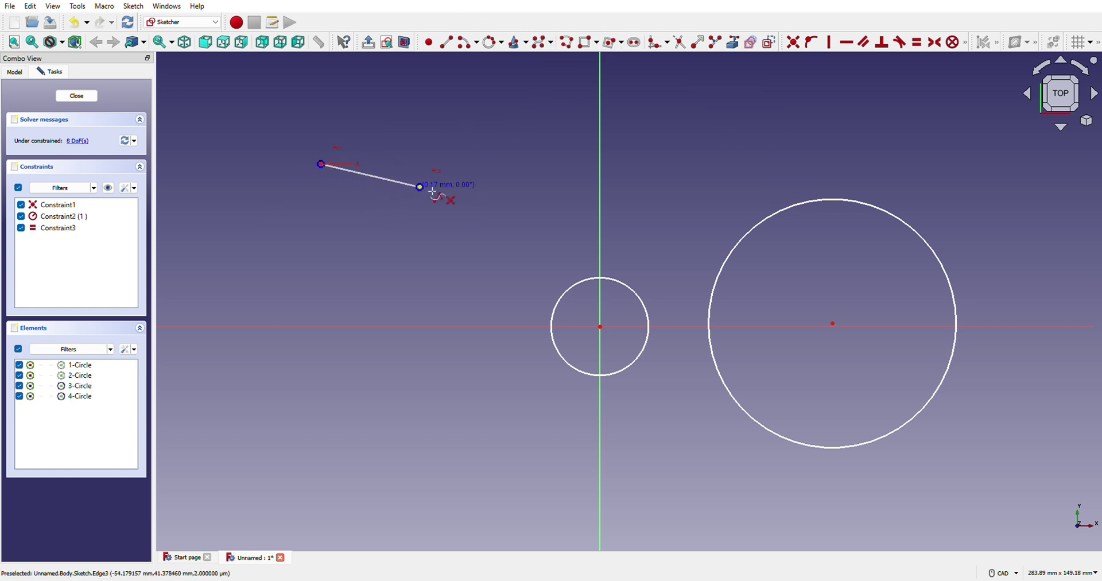
click(540, 120)
click(625, 171)
click(691, 121)
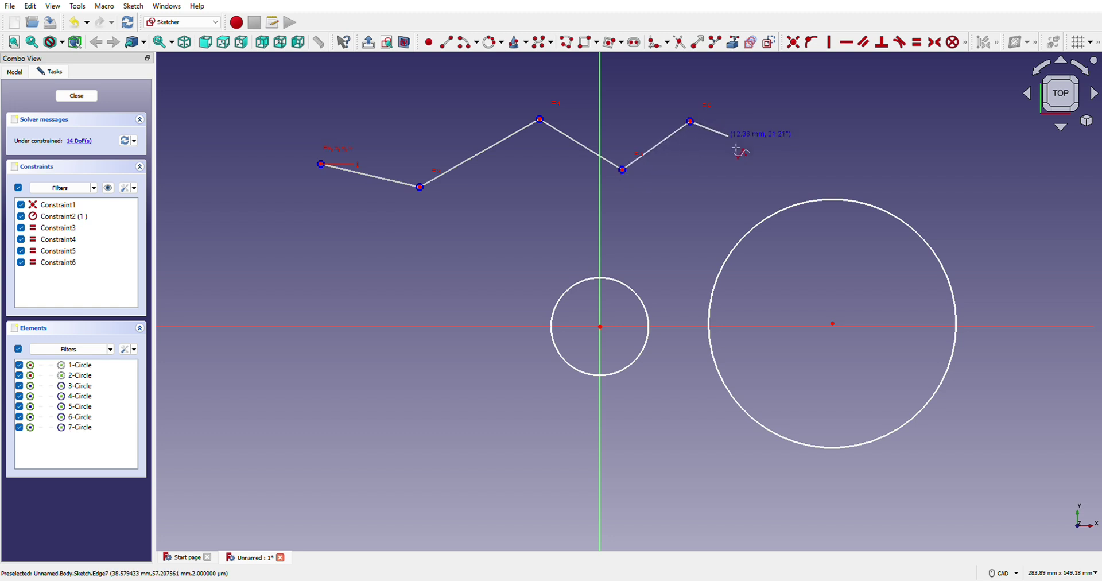
right_click(763, 158)
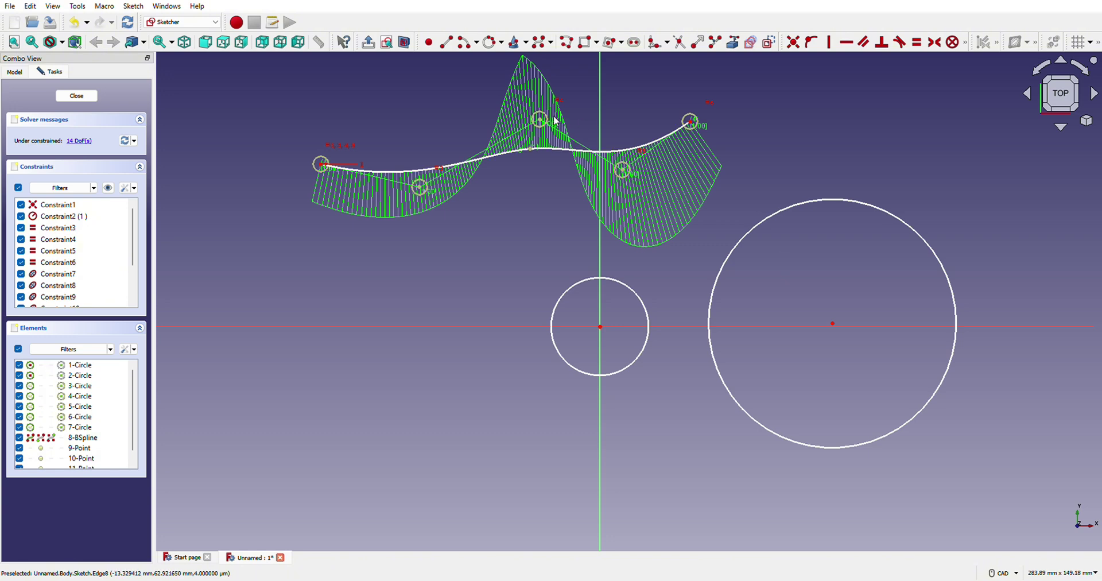
drag(539, 120, 219, 451)
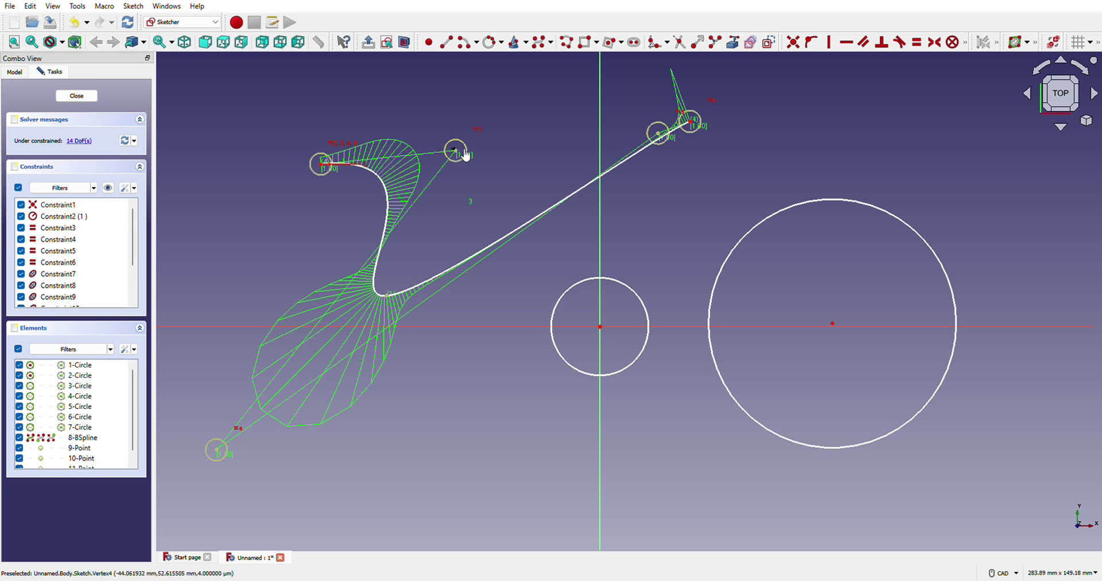
mouse_move(467, 154)
mouse_down()
mouse_move(524, 119)
mouse_move(767, 108)
mouse_move(1099, 138)
mouse_move(1090, 436)
mouse_move(603, 254)
mouse_move(650, 70)
mouse_up()
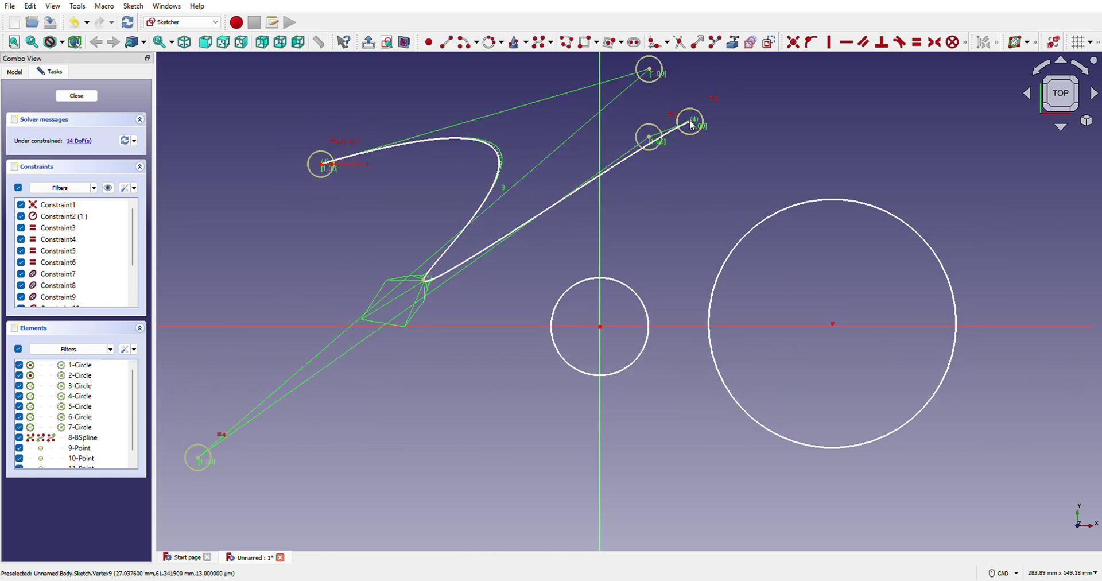